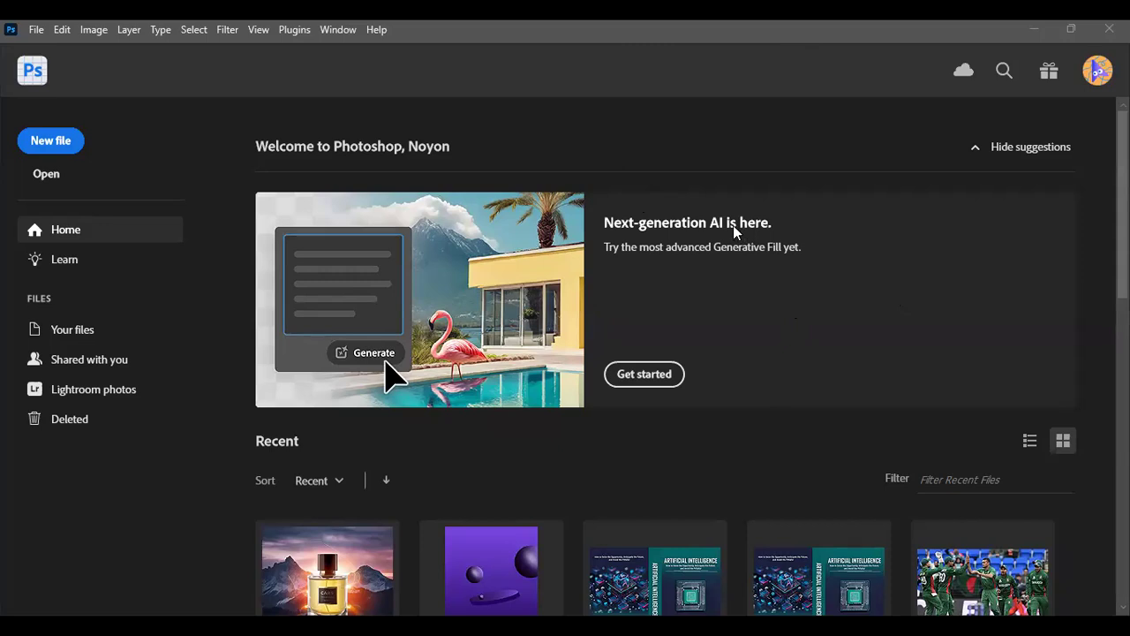
Step: Open the New Document dialog and browse the Web and Mobile presets
scroll(733, 234, down, 2)
scroll(737, 242, down, 4)
scroll(737, 241, up, 5)
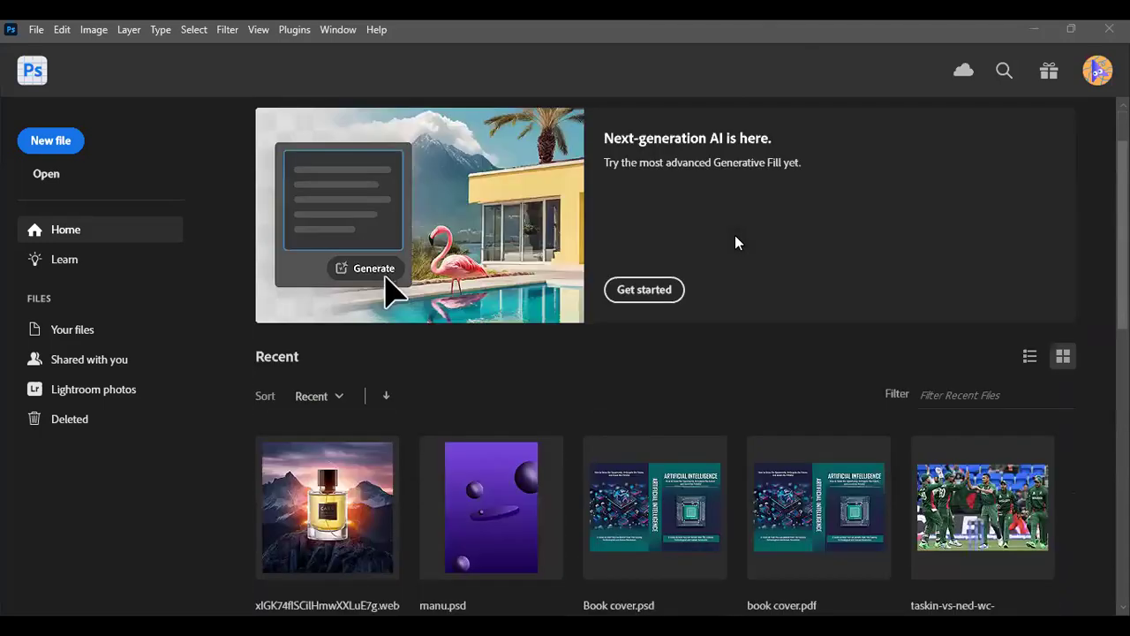
scroll(736, 242, up, 2)
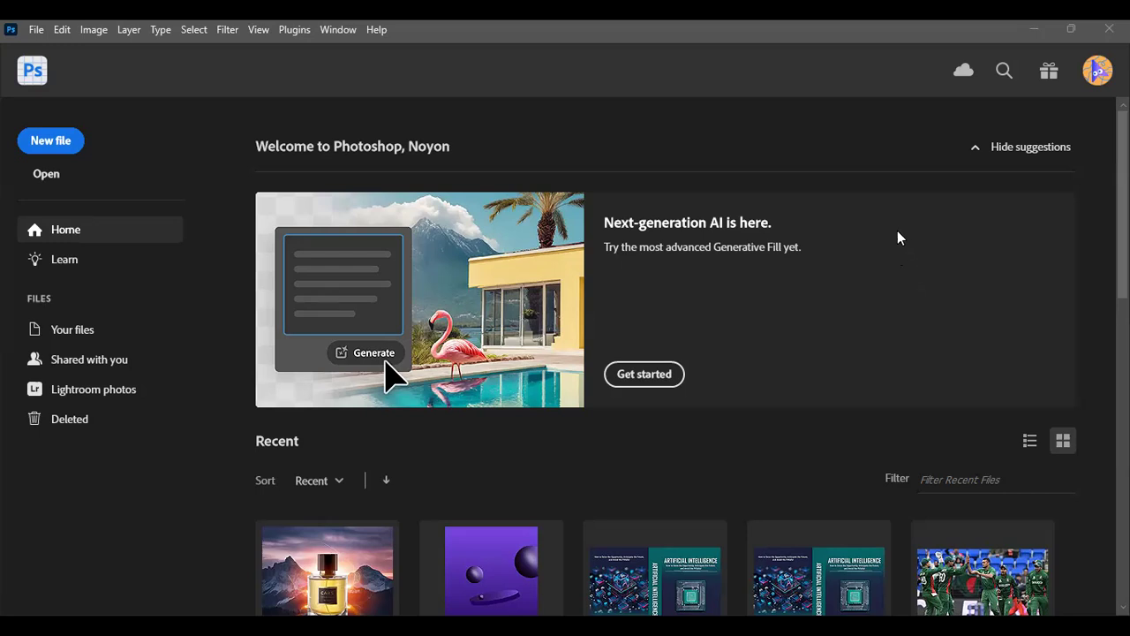
scroll(770, 293, down, 4)
scroll(782, 298, up, 4)
key(ctrl+n)
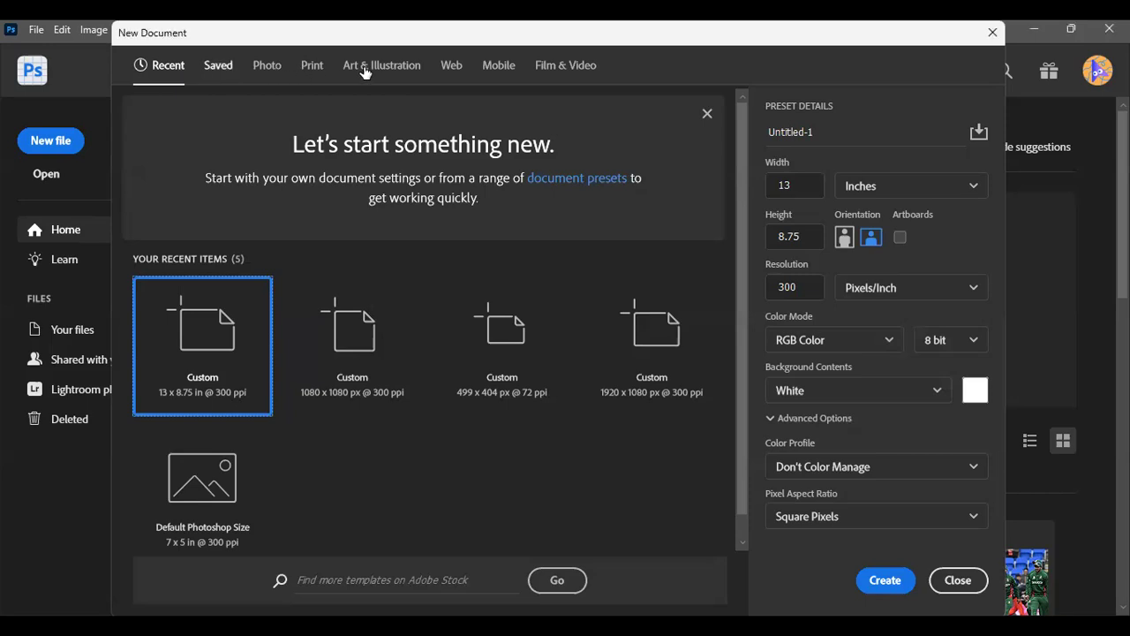
click(451, 71)
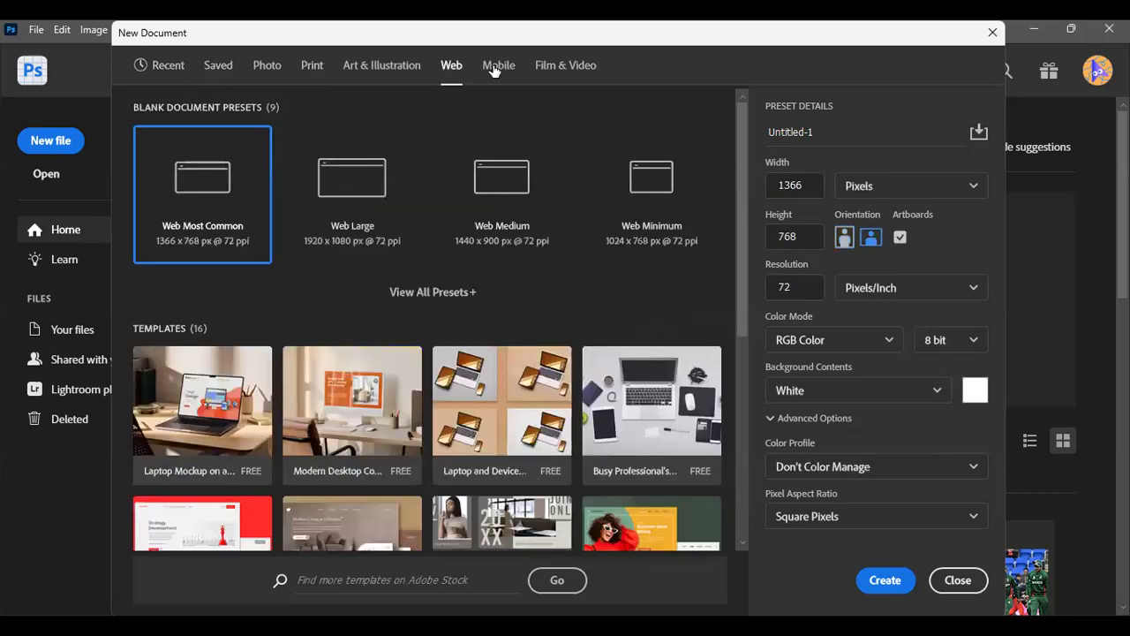
click(494, 71)
Step: Browse Saved and Art & Illustration presets, then return to the Recent 13 × 8.75 in preset
scroll(678, 468, up, 5)
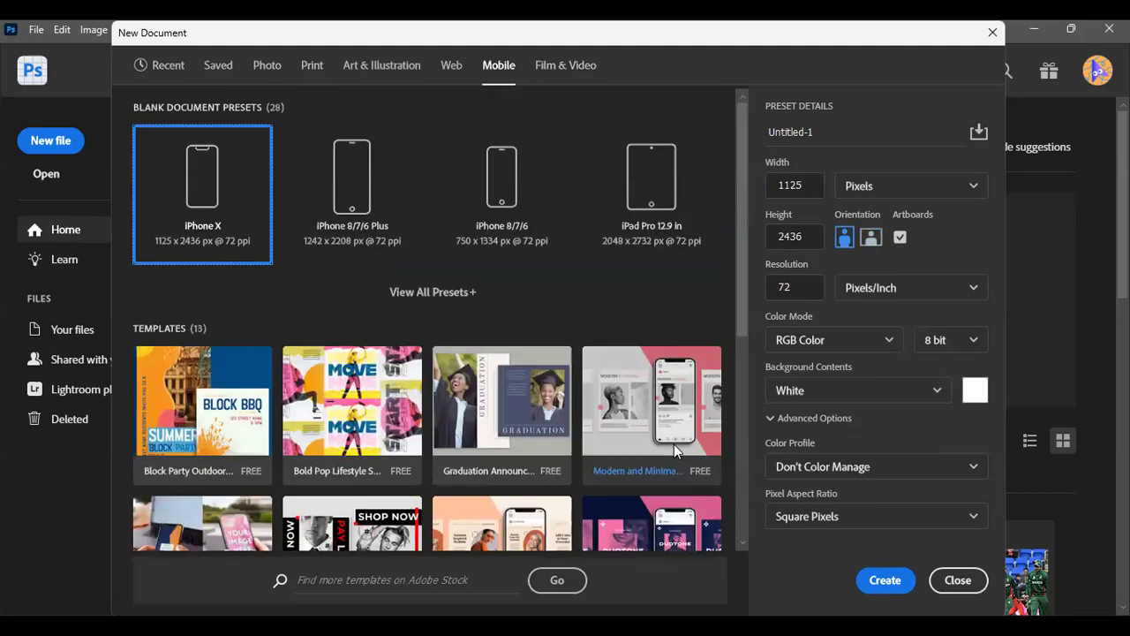
click(217, 69)
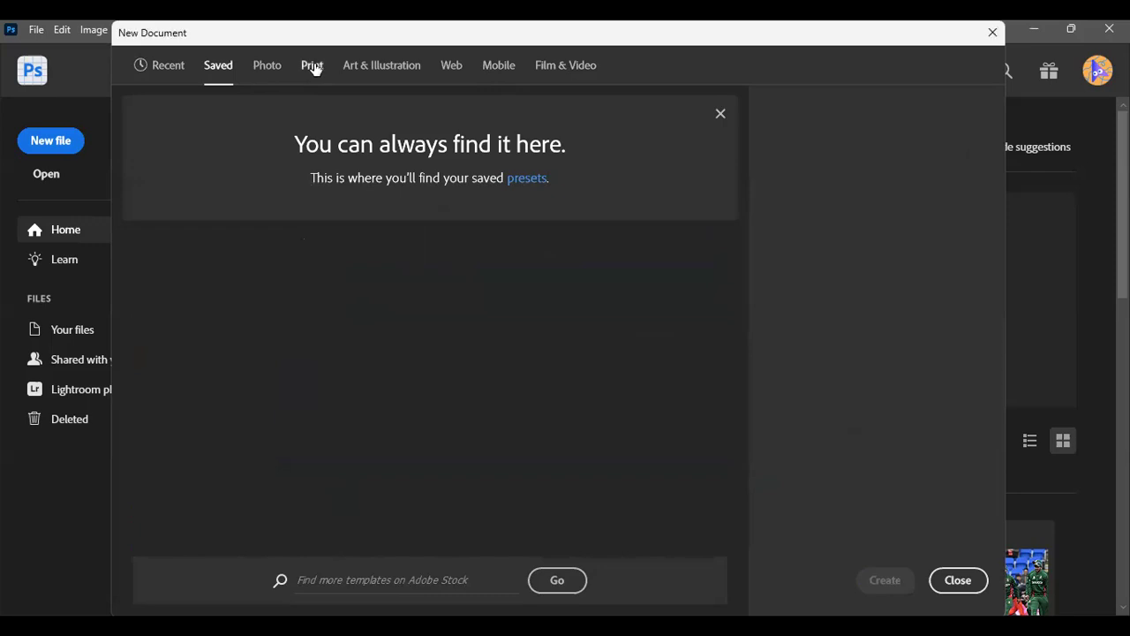
click(397, 69)
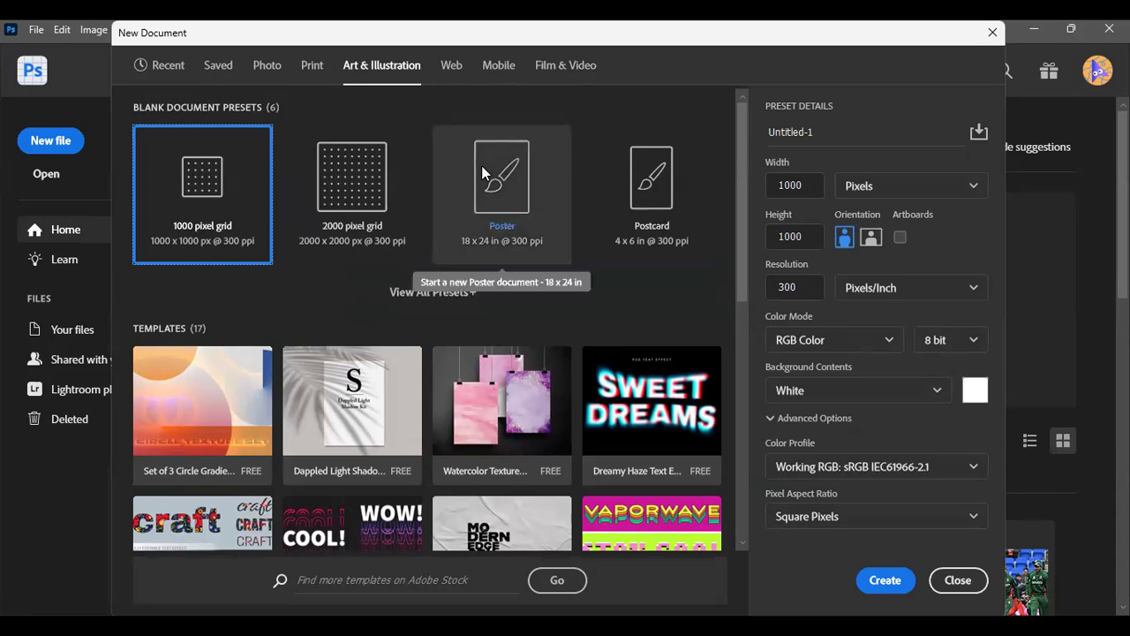
click(168, 65)
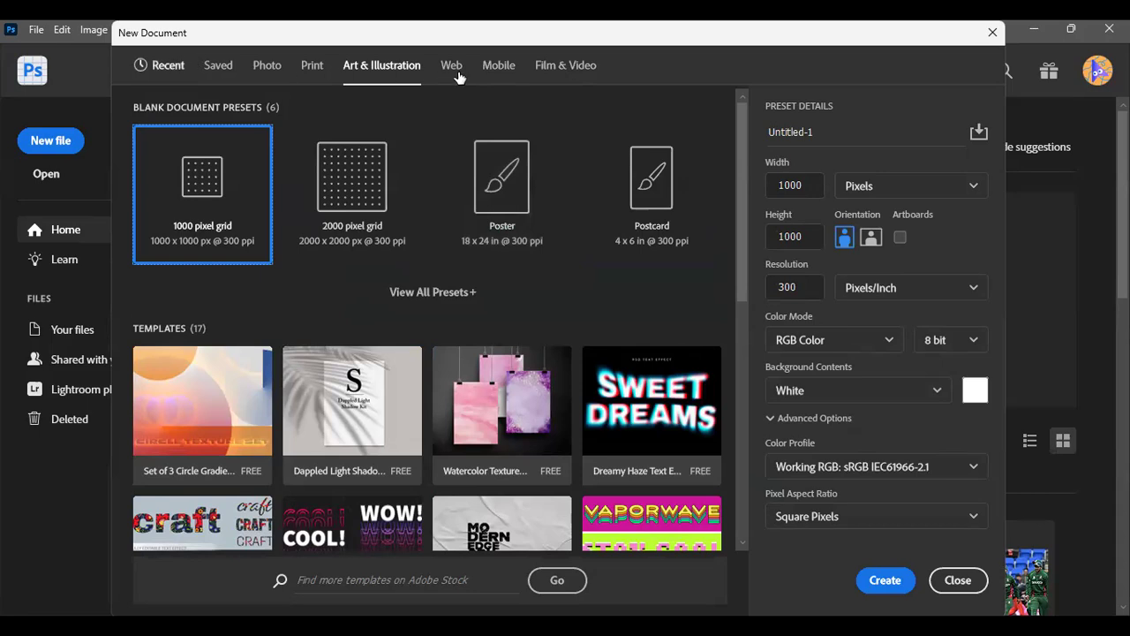
Step: Check the Untitled-1 name and 13 in width, then show the Color Mode choices
click(825, 130)
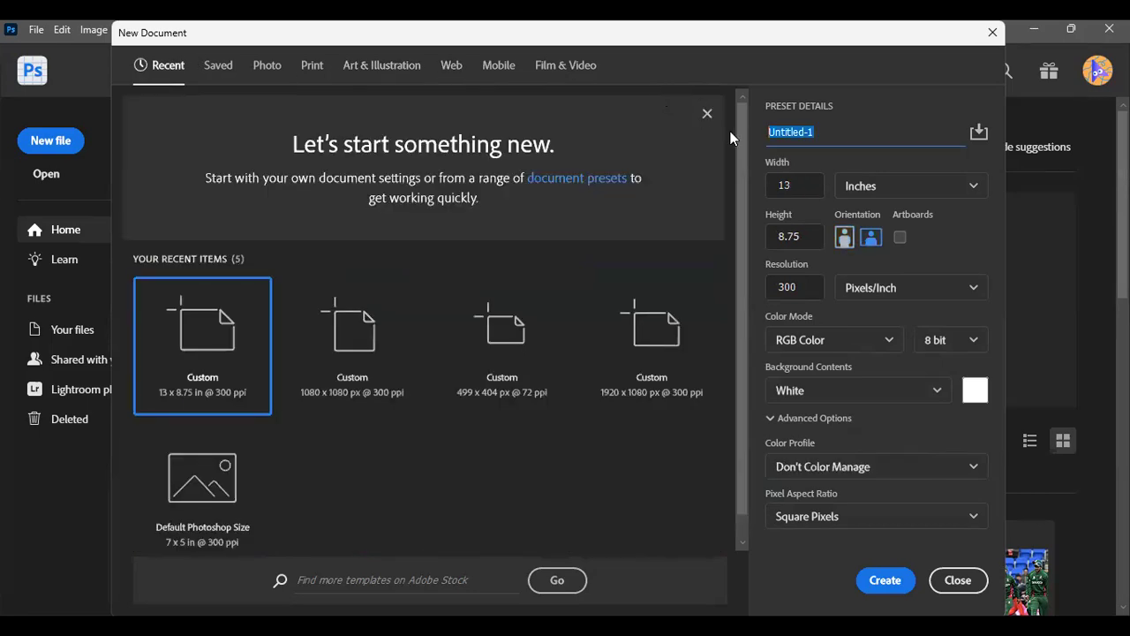
key(Tab)
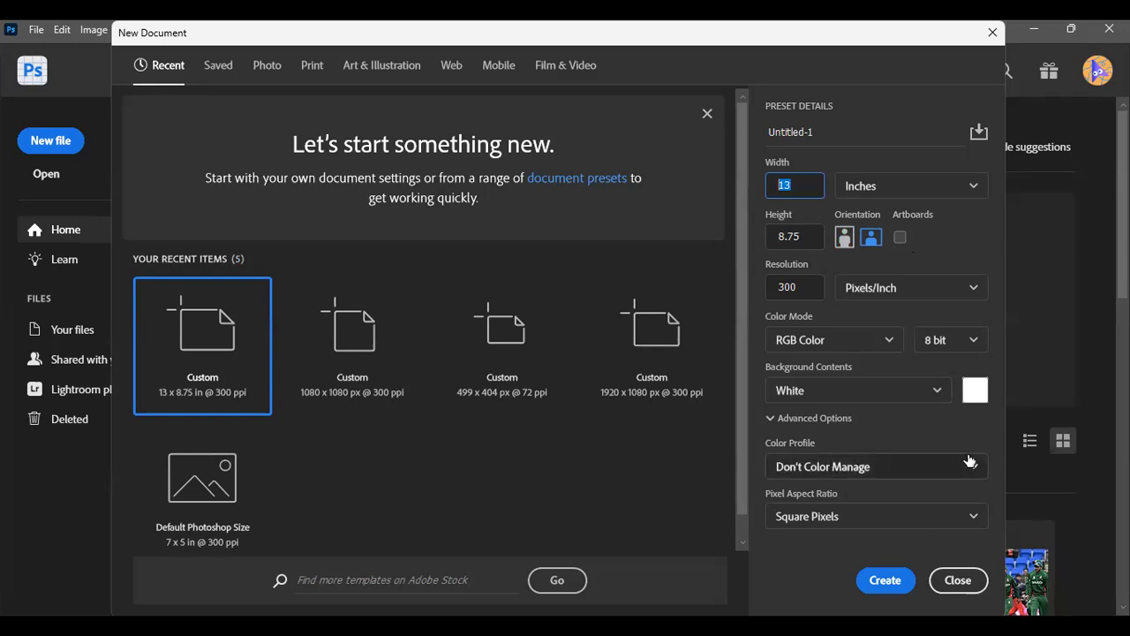
click(825, 340)
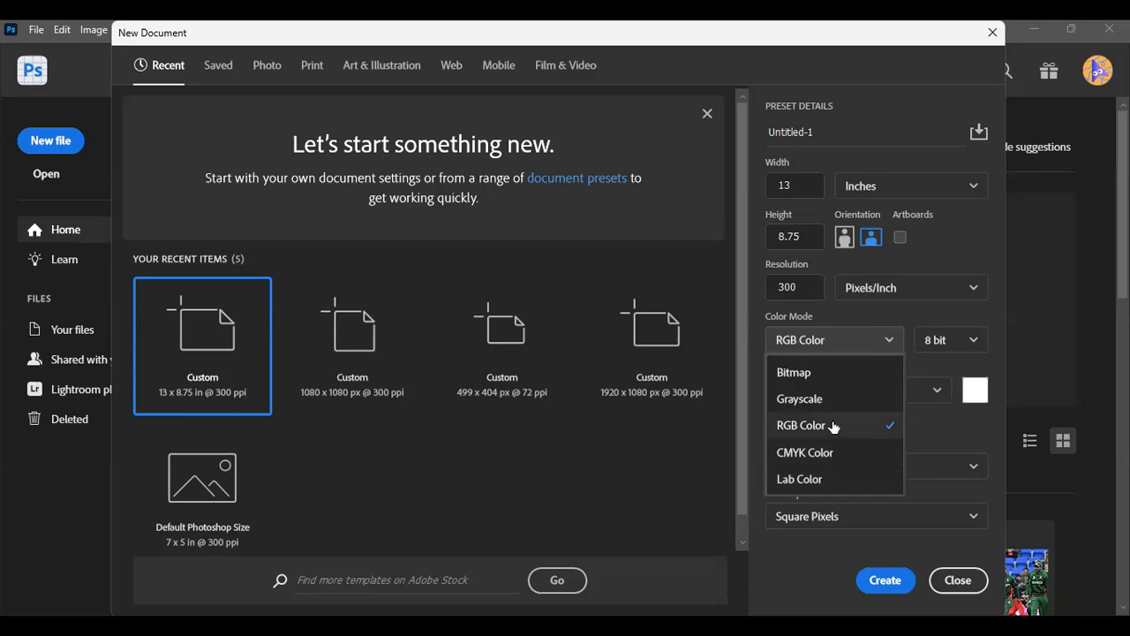
Step: Switch the colour mode to CMYK Color, then back to RGB Color
click(813, 427)
click(834, 342)
click(805, 452)
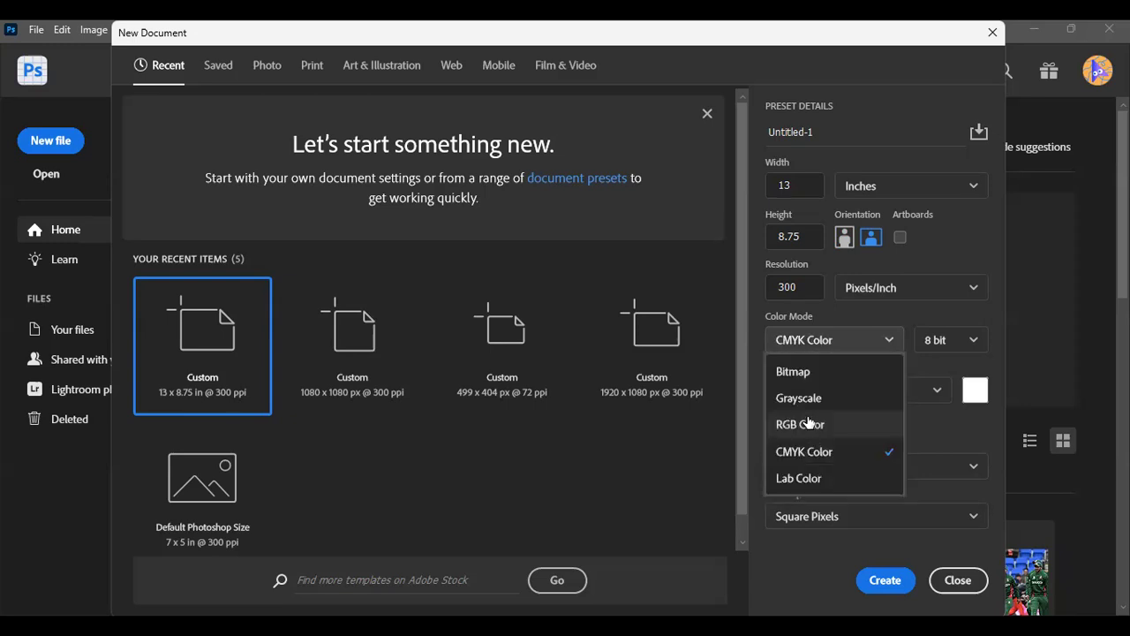
click(808, 422)
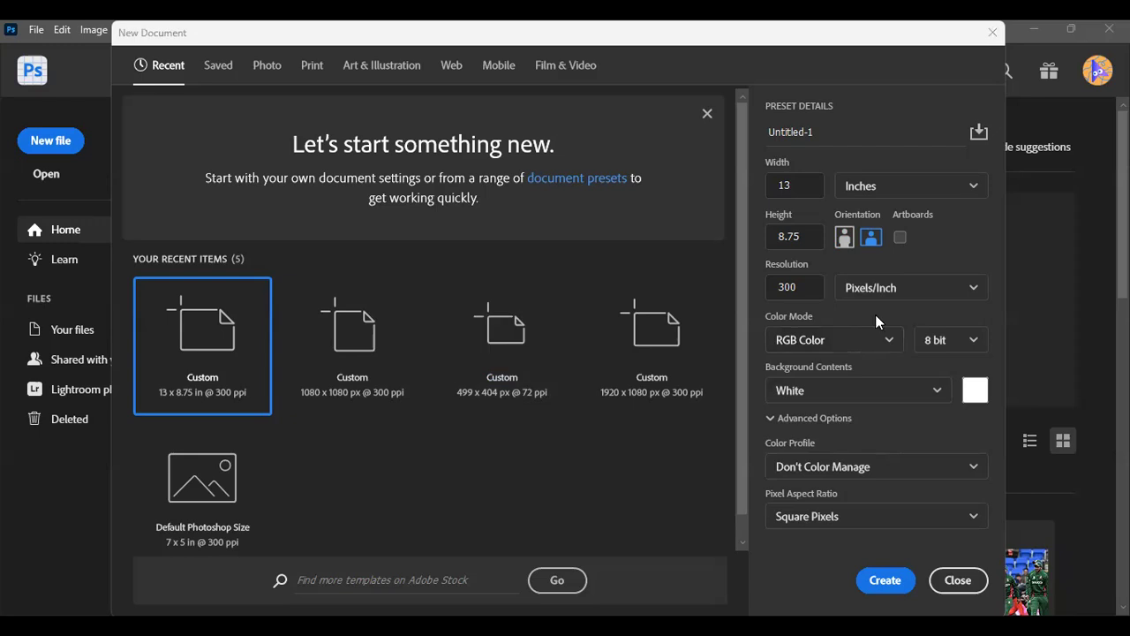
Step: Review the 8, 16 and 32 bit depth options, keeping 8 bit
click(974, 343)
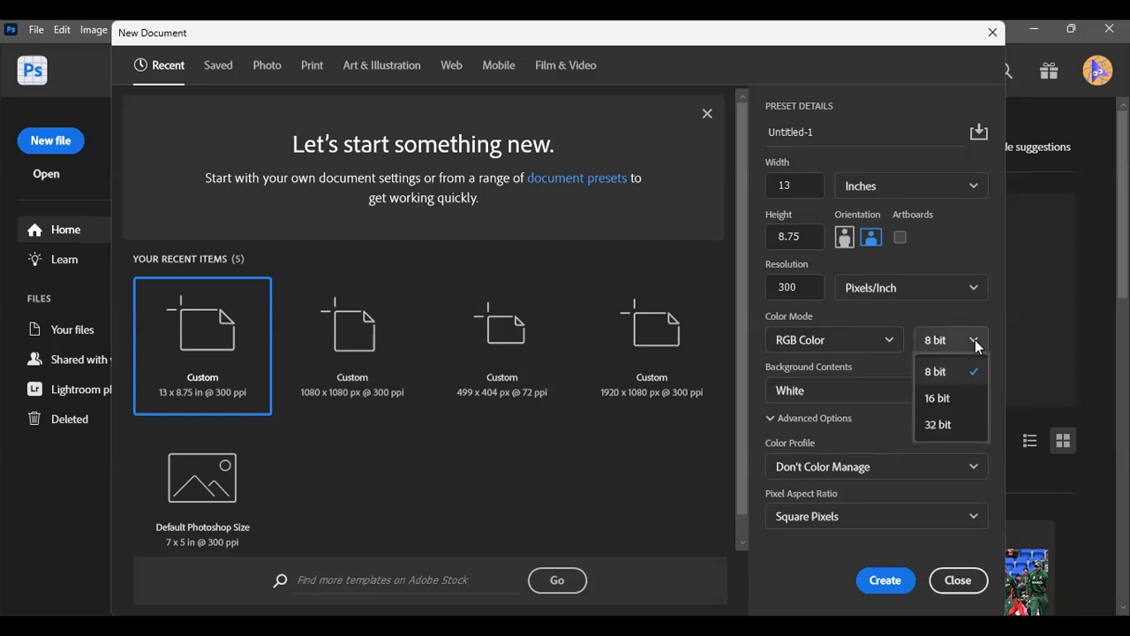
click(975, 339)
click(964, 339)
click(952, 342)
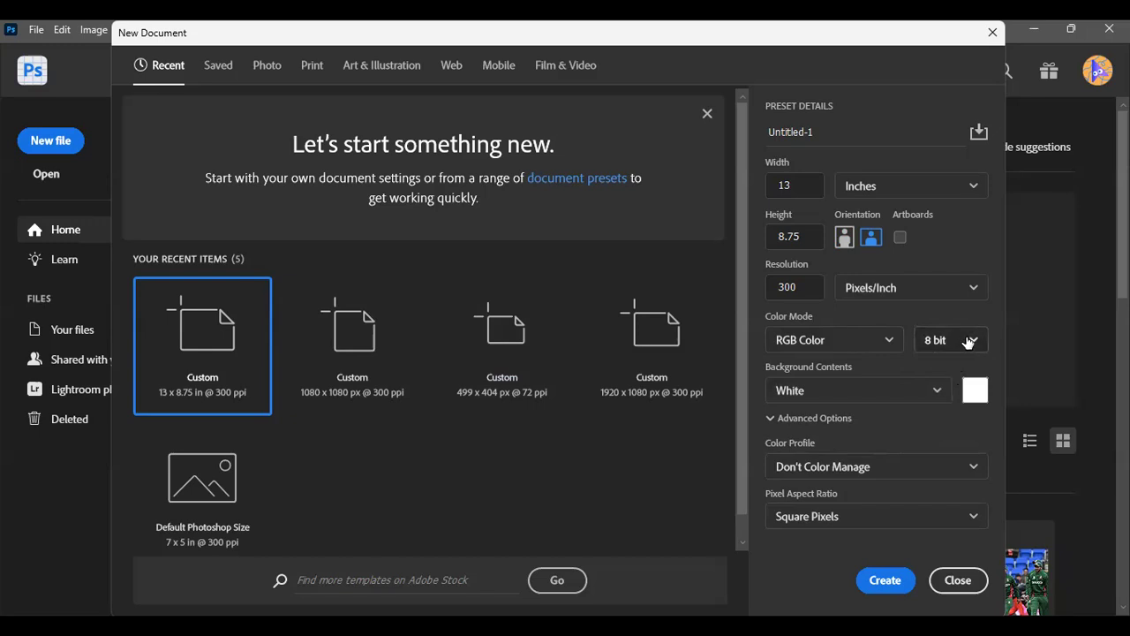
click(968, 342)
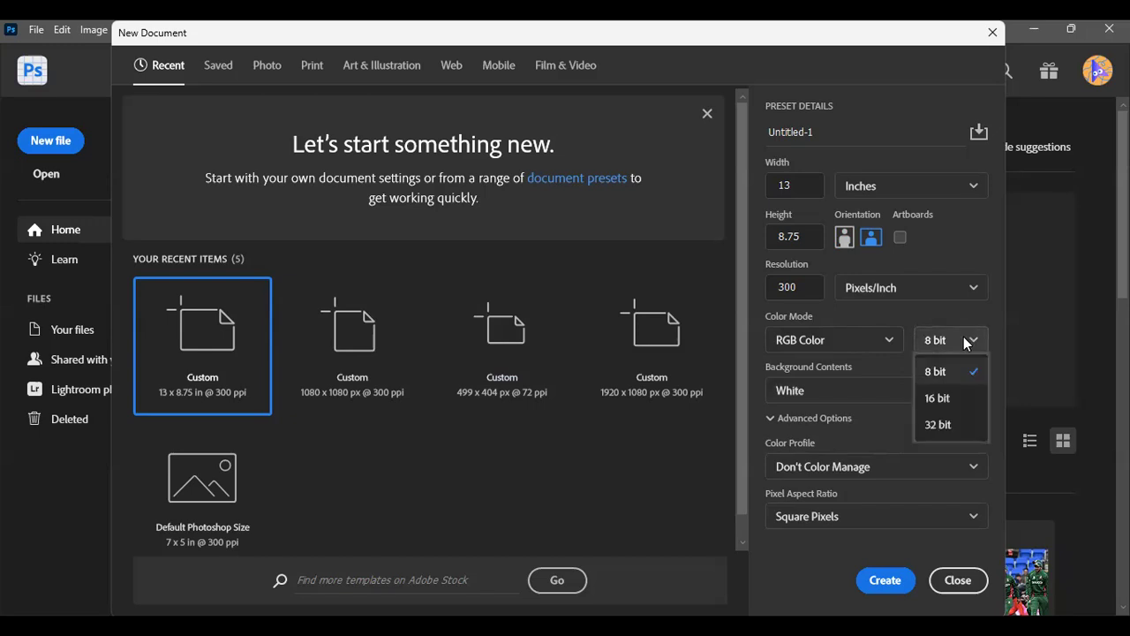
click(853, 344)
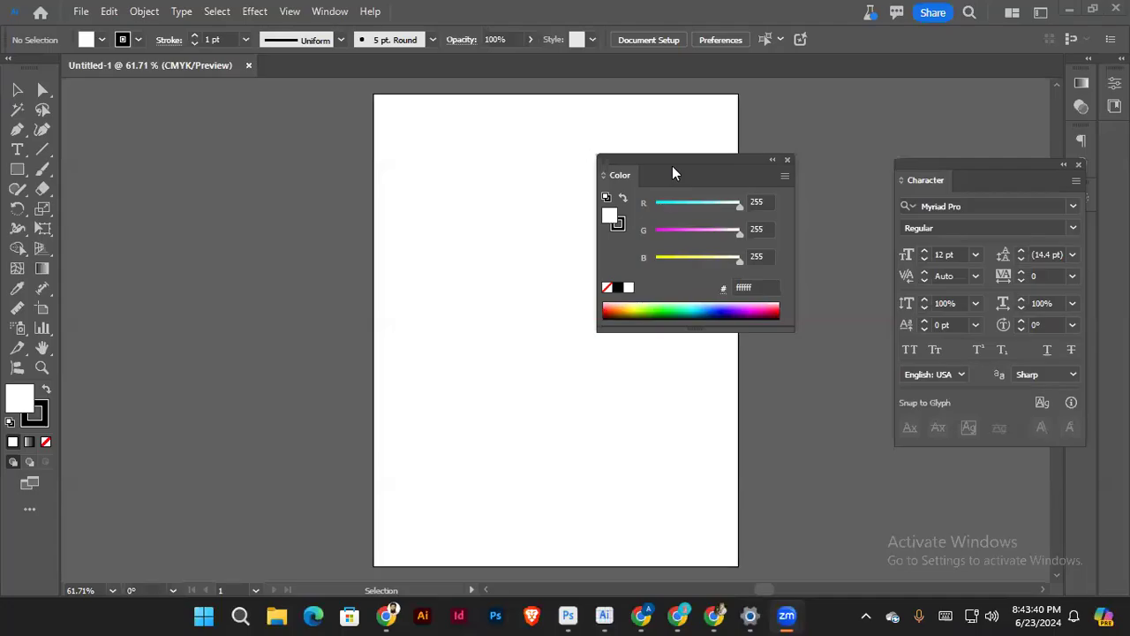
Step: Move the Color panel onto the artboard and set R, G and B to 0 (black, 000000)
drag(674, 171, 532, 202)
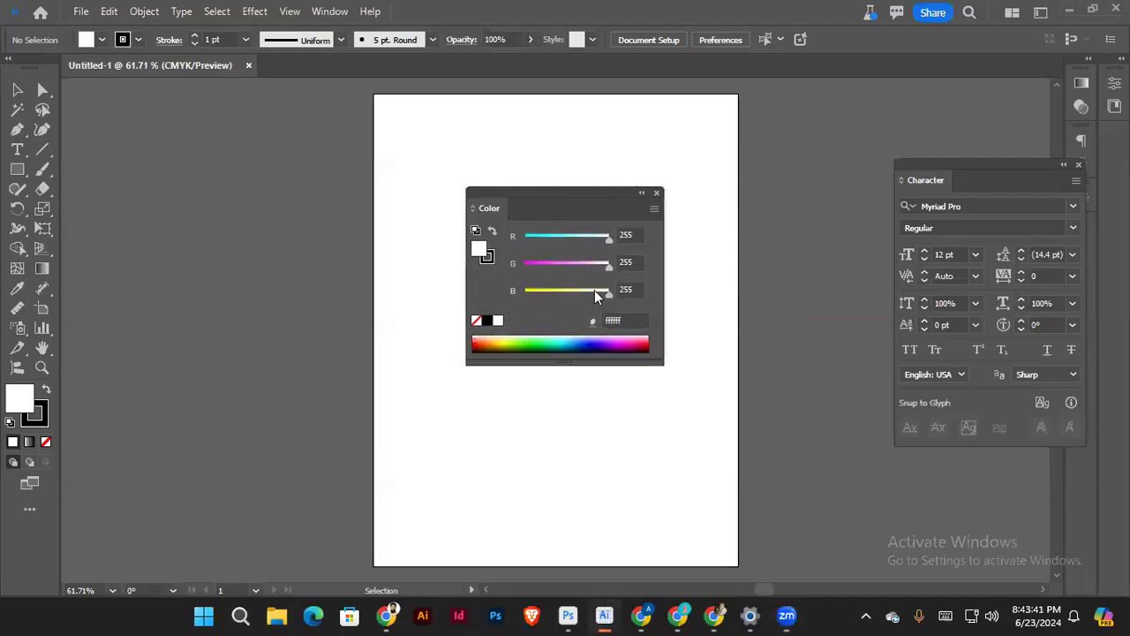
mouse_move(651, 223)
mouse_down()
mouse_move(505, 291)
mouse_move(650, 207)
mouse_move(637, 217)
mouse_up()
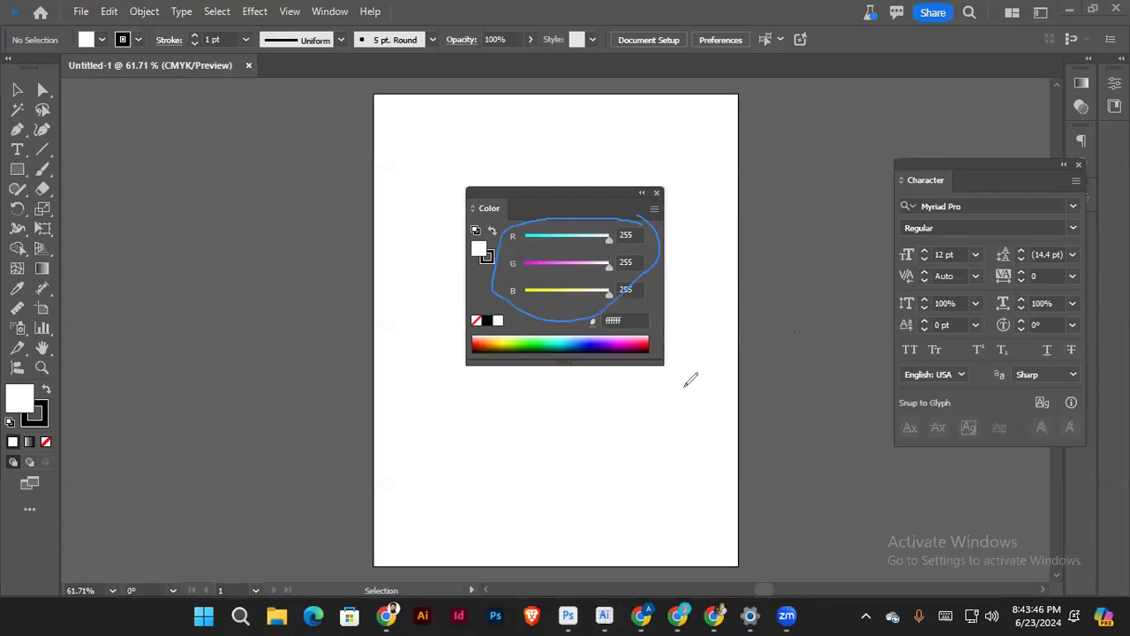
drag(607, 241, 524, 236)
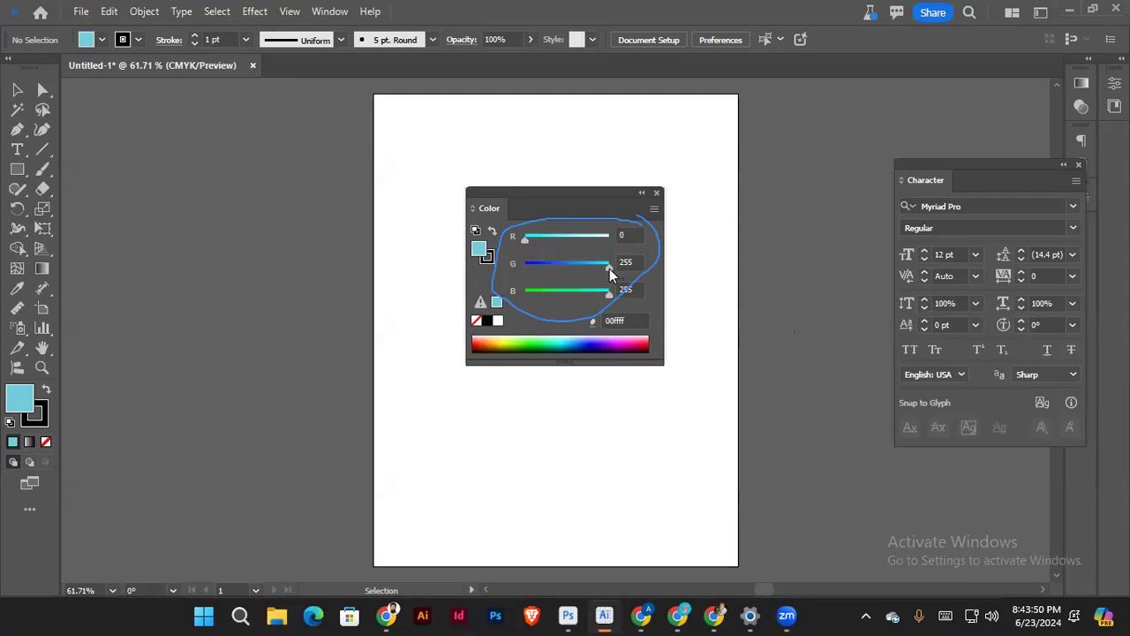
drag(610, 269, 524, 265)
drag(608, 294, 524, 294)
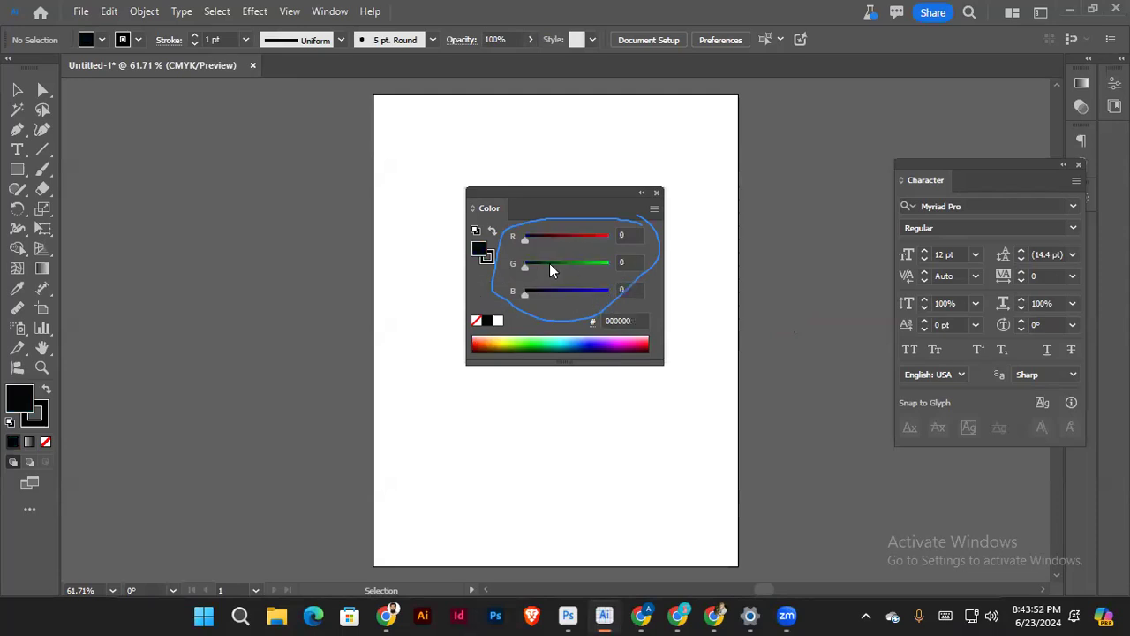
click(629, 235)
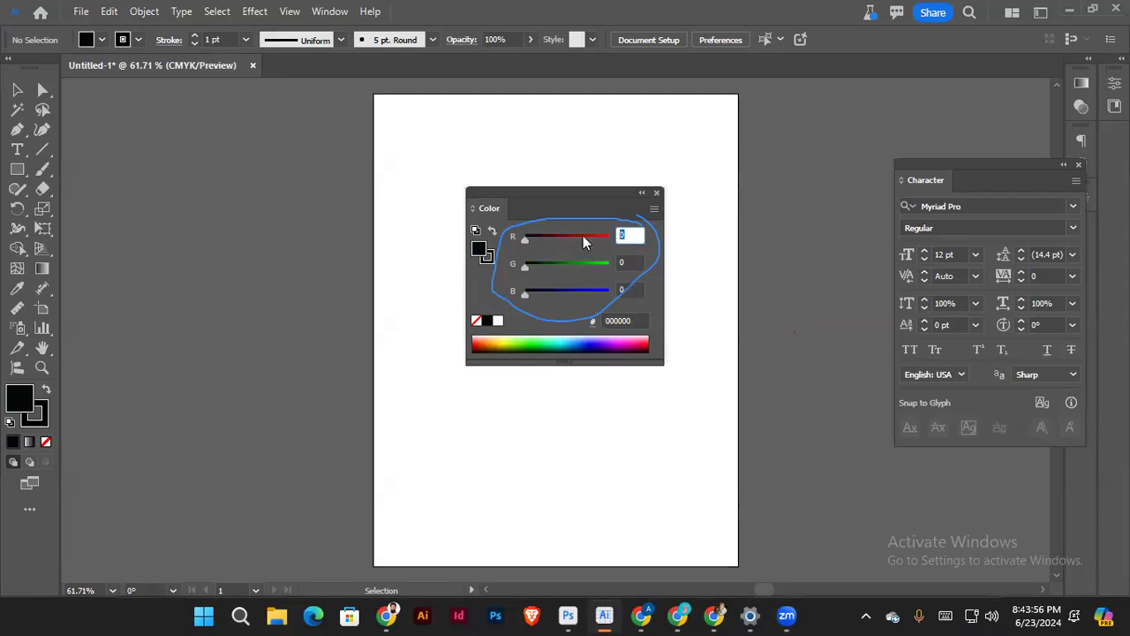
click(526, 244)
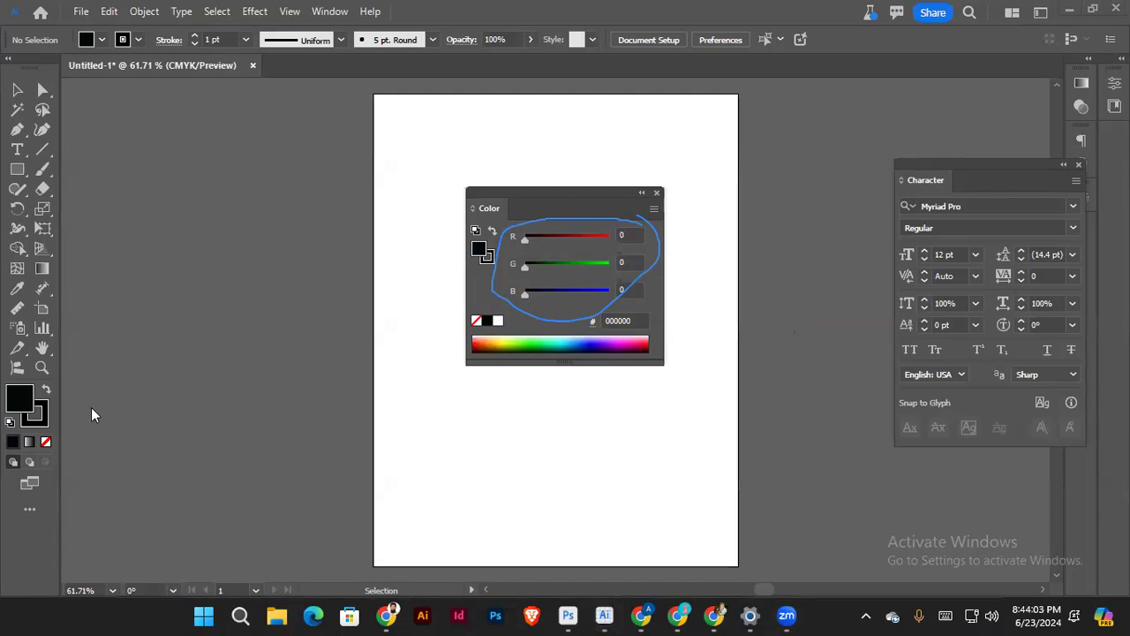
click(499, 283)
Step: Handwrite several 256 size annotations on the artboard and loop around them
mouse_move(462, 409)
mouse_down()
mouse_move(449, 425)
mouse_move(482, 432)
mouse_move(568, 403)
mouse_up()
mouse_move(547, 408)
mouse_down()
mouse_move(549, 434)
mouse_move(572, 439)
mouse_up()
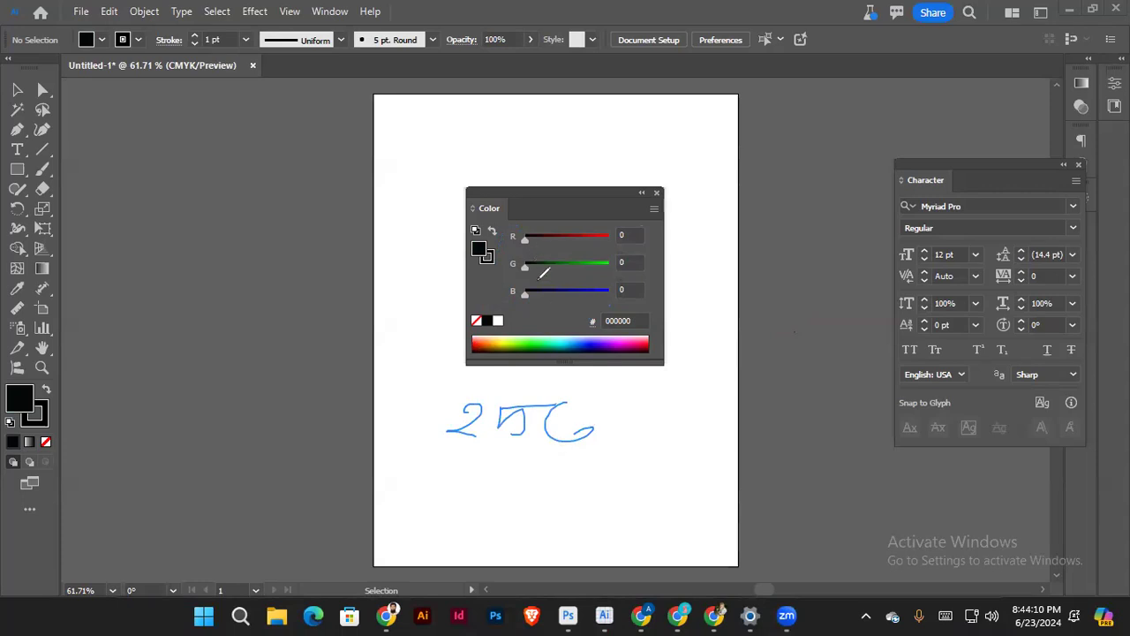
mouse_move(645, 412)
mouse_down()
mouse_move(668, 432)
mouse_move(671, 415)
mouse_move(685, 425)
mouse_move(706, 380)
mouse_move(729, 394)
mouse_up()
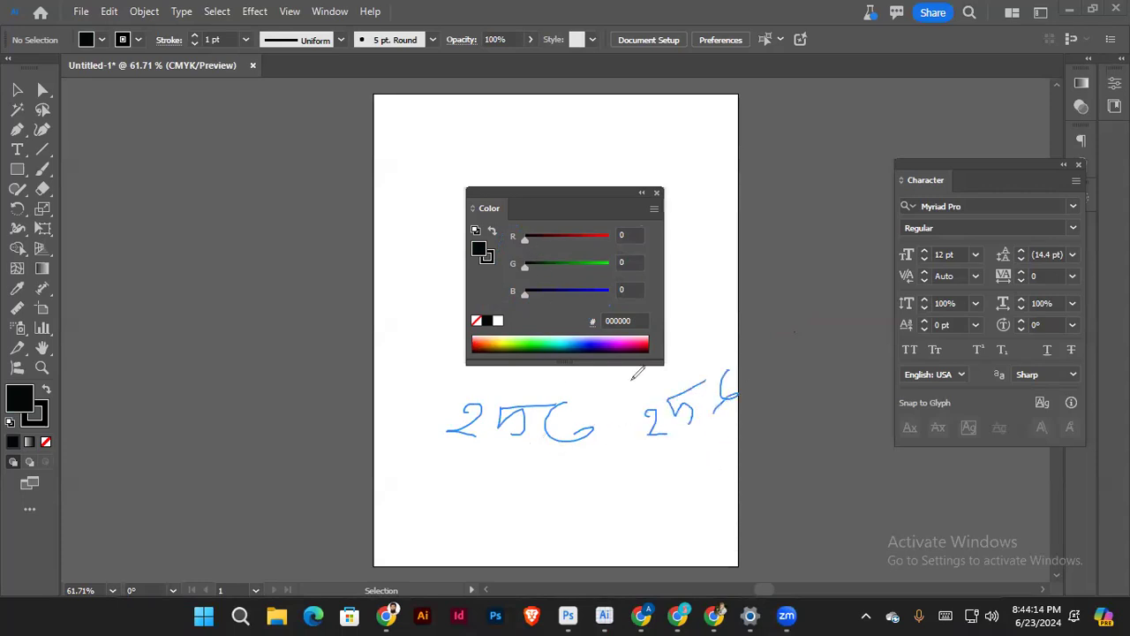
drag(678, 459, 724, 477)
mouse_move(717, 438)
mouse_down()
mouse_move(726, 453)
mouse_move(750, 430)
mouse_move(774, 445)
mouse_up()
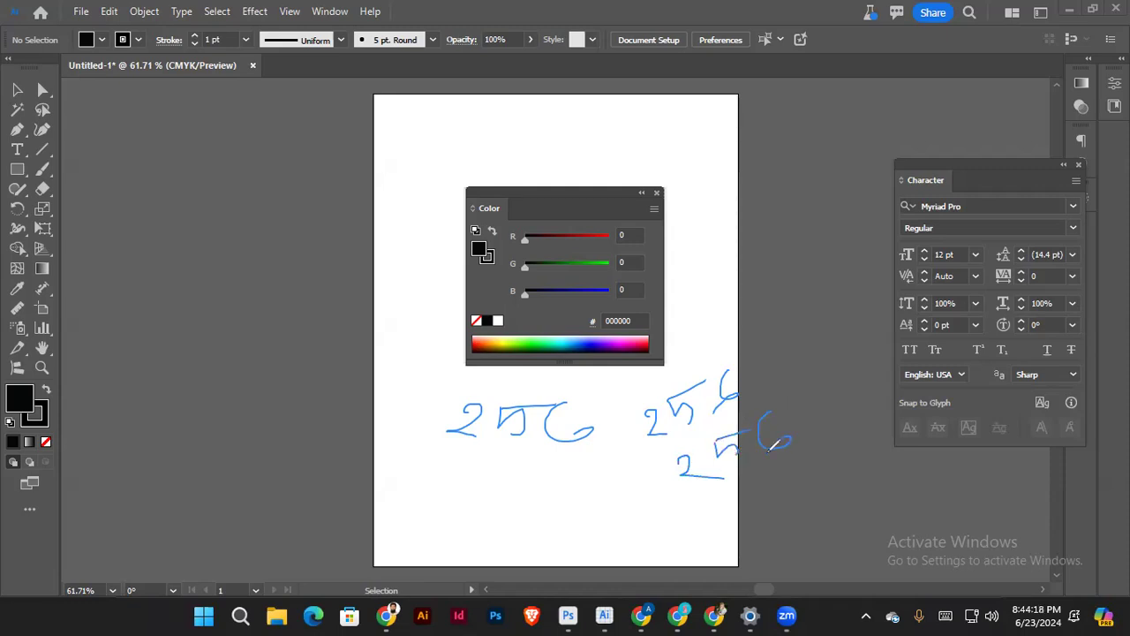
mouse_move(782, 312)
mouse_down()
mouse_move(426, 407)
mouse_move(645, 494)
mouse_move(747, 285)
mouse_move(678, 323)
mouse_up()
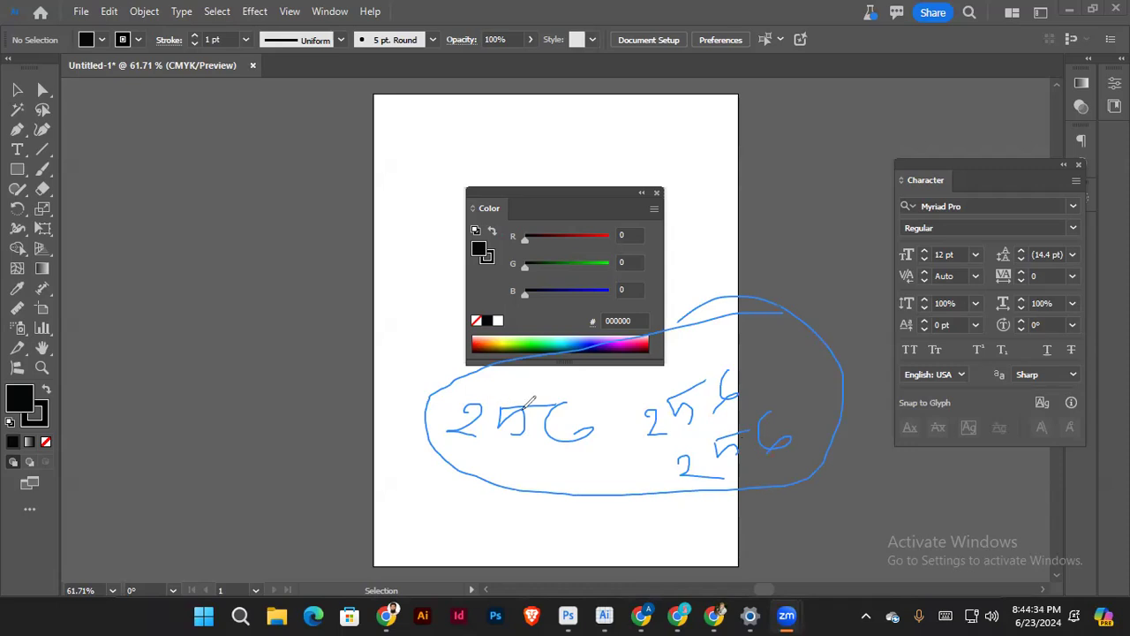
Step: Add multiplication signs between the 256s, then select all and delete the scribbles
mouse_move(585, 393)
mouse_down()
mouse_move(634, 424)
mouse_move(598, 432)
mouse_up()
mouse_move(741, 356)
mouse_down()
mouse_move(770, 381)
mouse_move(746, 395)
mouse_up()
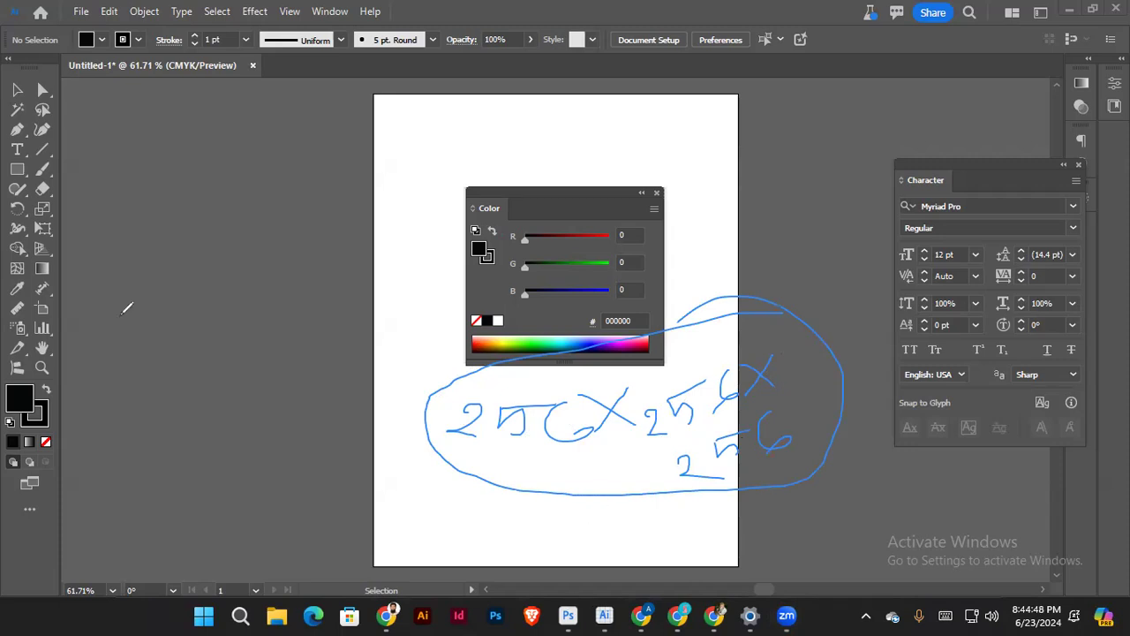
key(ctrl+a)
key(Delete)
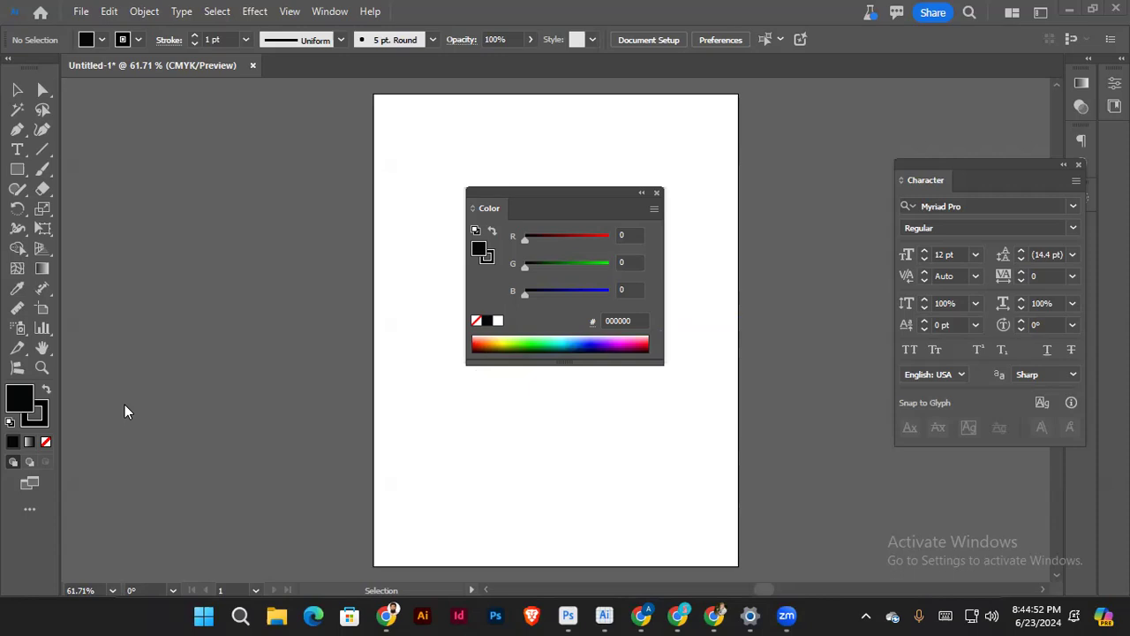
mouse_move(604, 615)
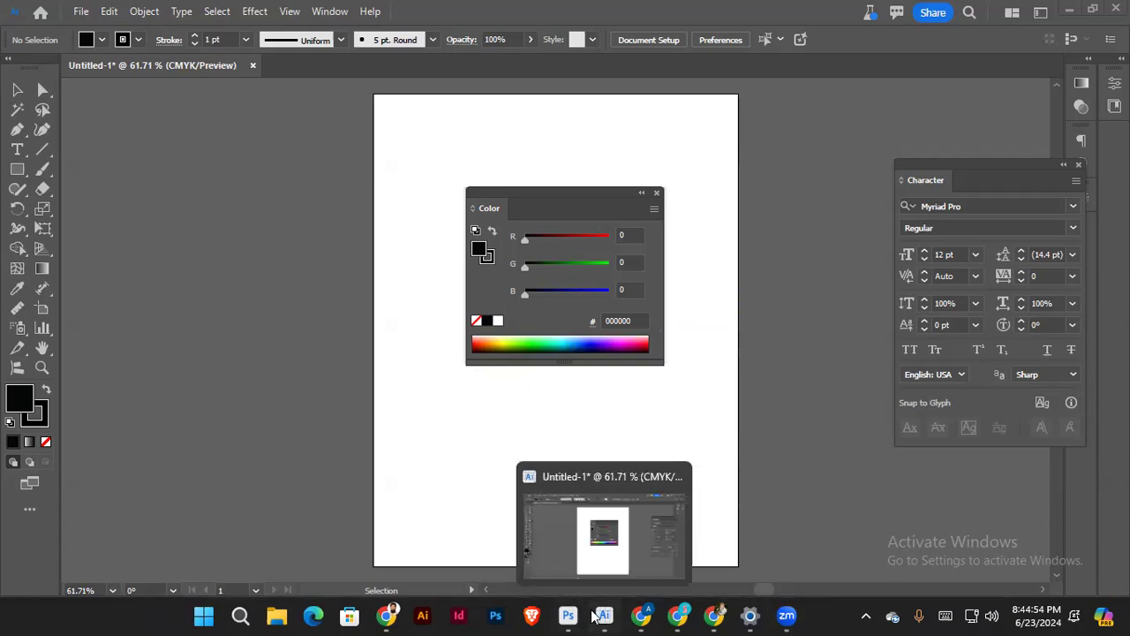
Step: Back in Photoshop's New Document dialog, try 16 bit then set bit depth to 8 bit
click(568, 615)
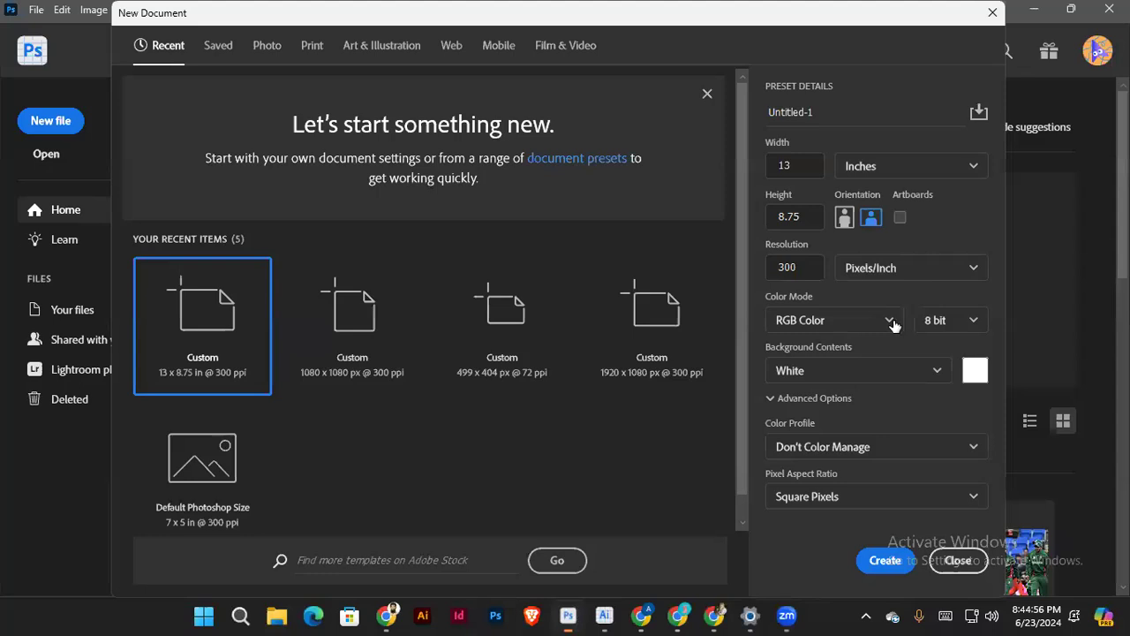
click(952, 321)
click(937, 373)
click(946, 324)
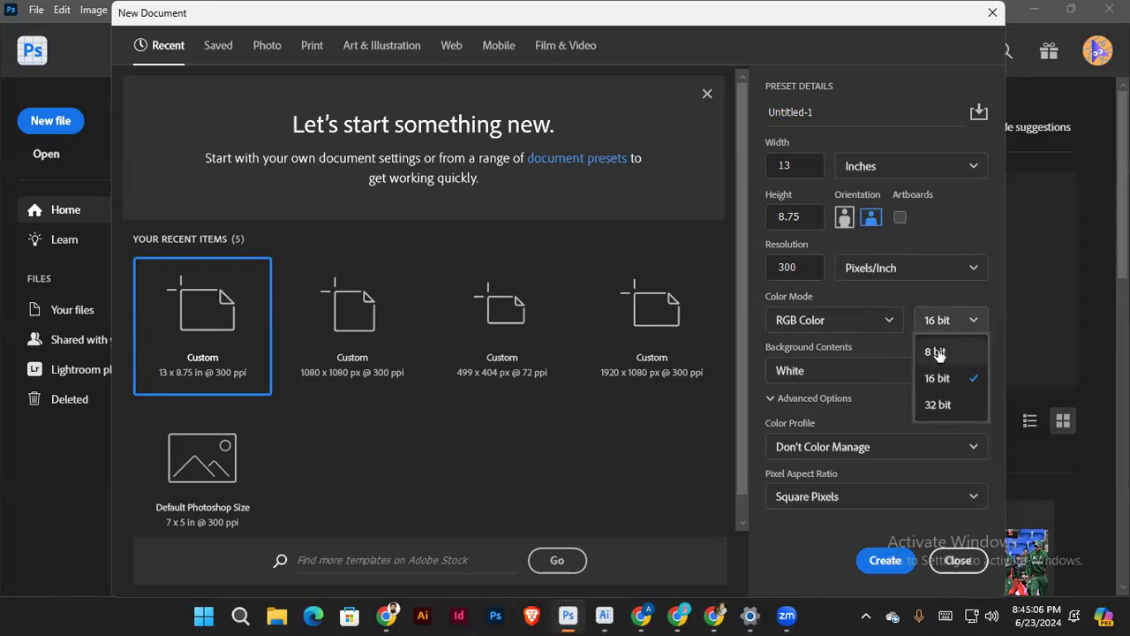
click(936, 353)
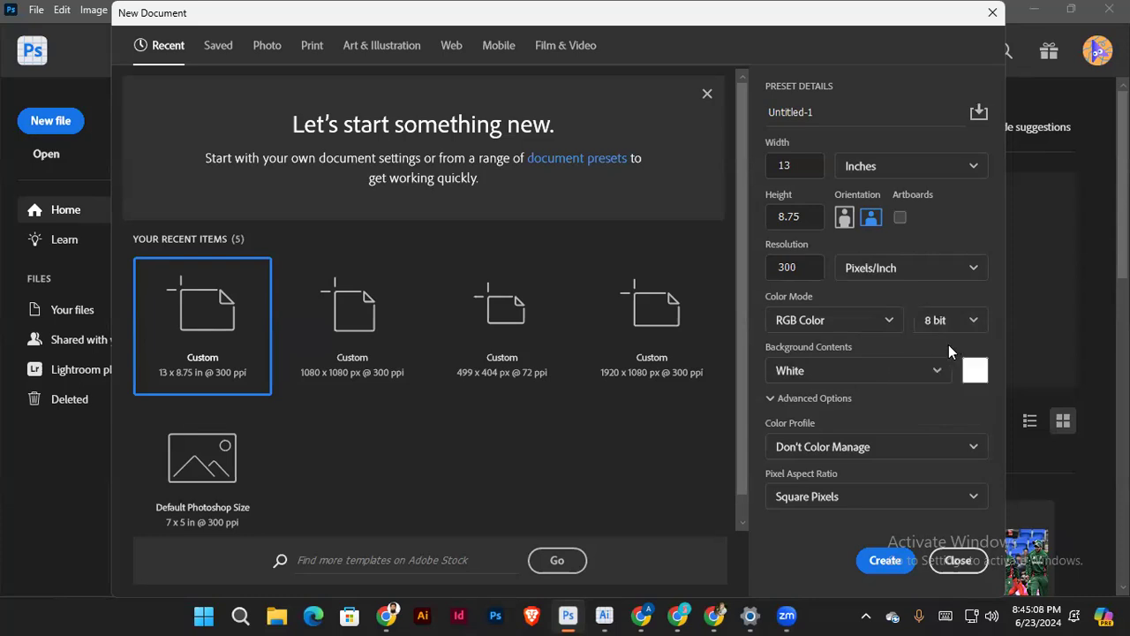
Step: Keep White as the background contents, checking the background Color Picker without changes
click(867, 371)
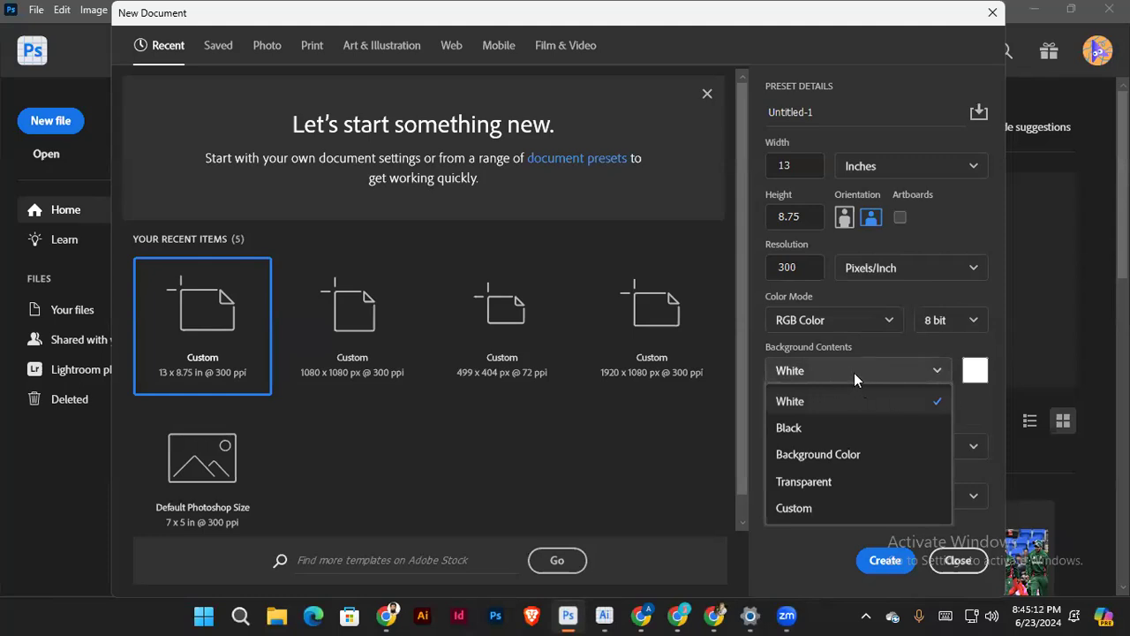
click(854, 372)
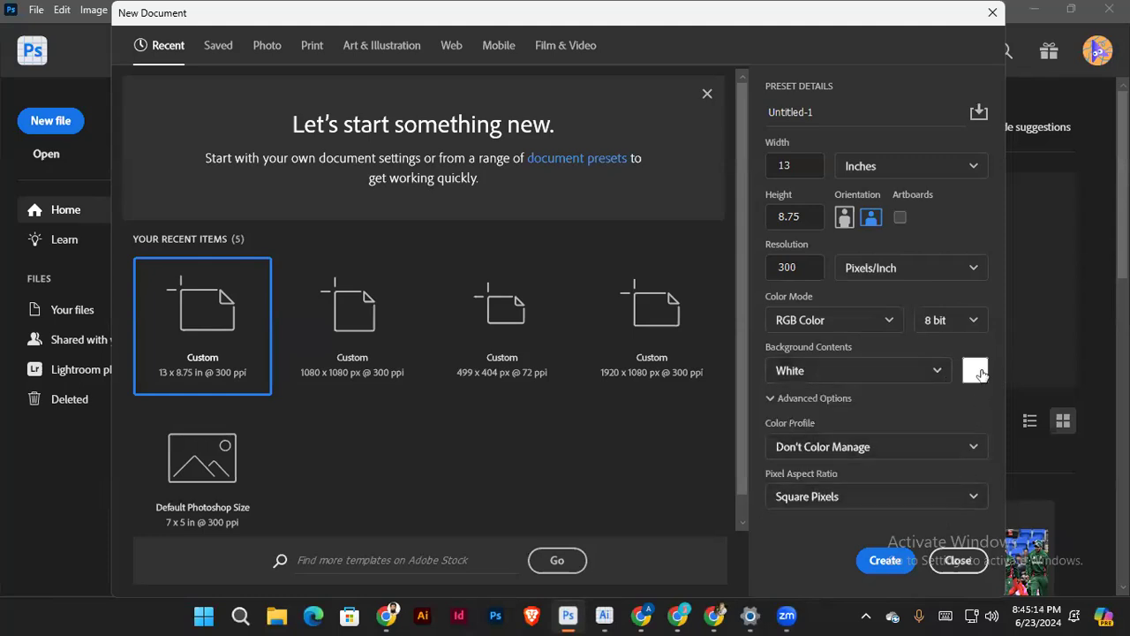
click(974, 370)
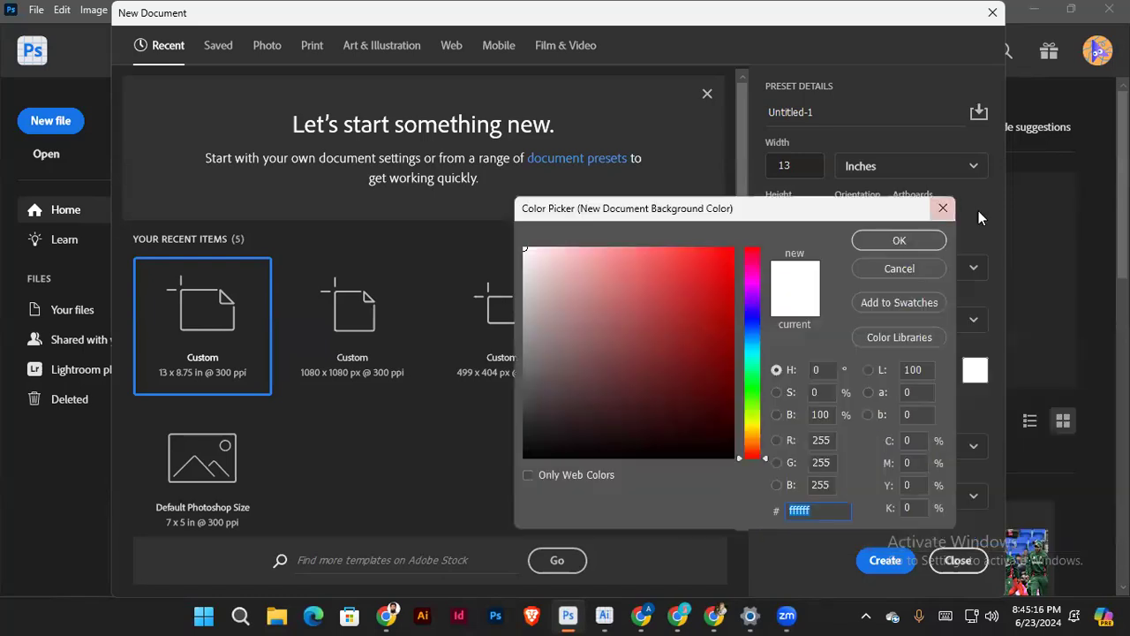
click(961, 206)
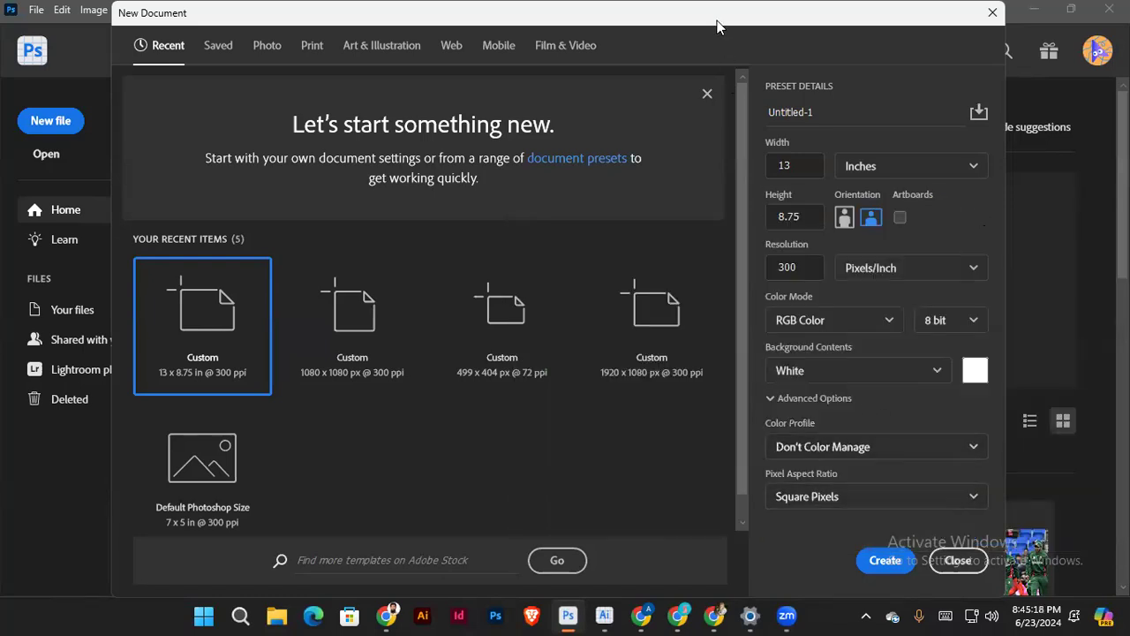
Step: Create the 3900 × 2625 px, 300 ppi white document and focus the Photoshop window
click(883, 559)
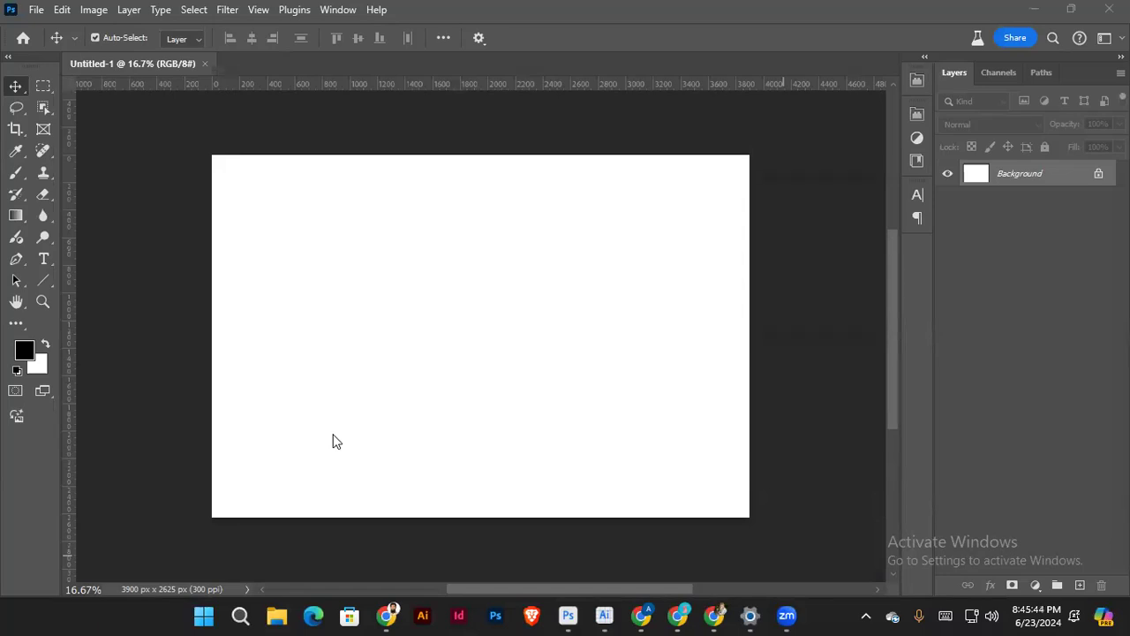
click(39, 347)
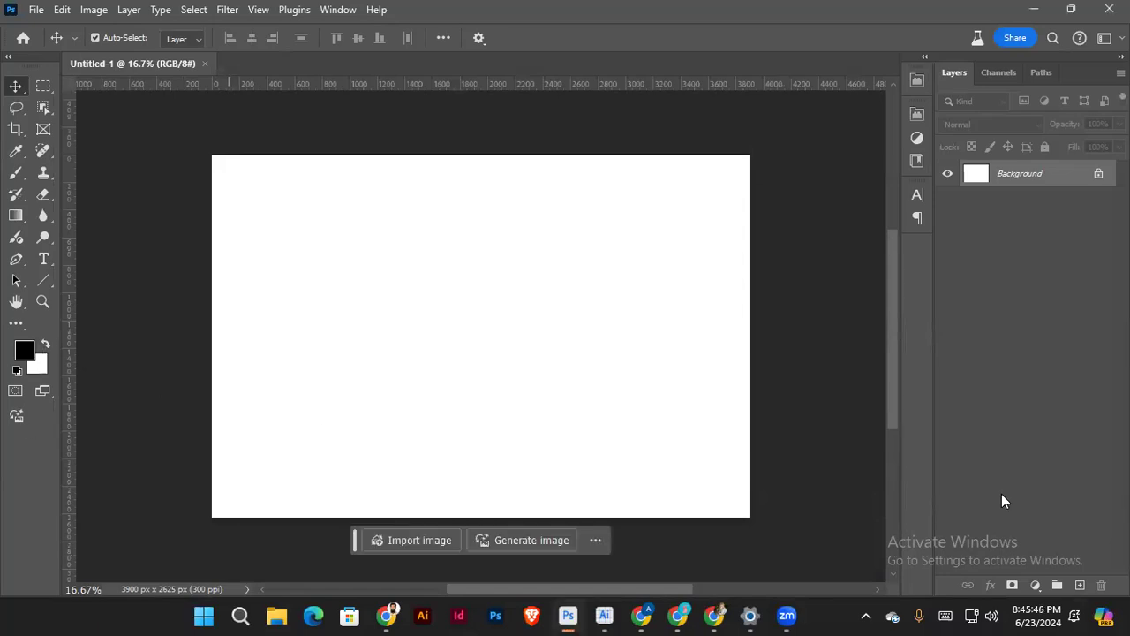
click(25, 353)
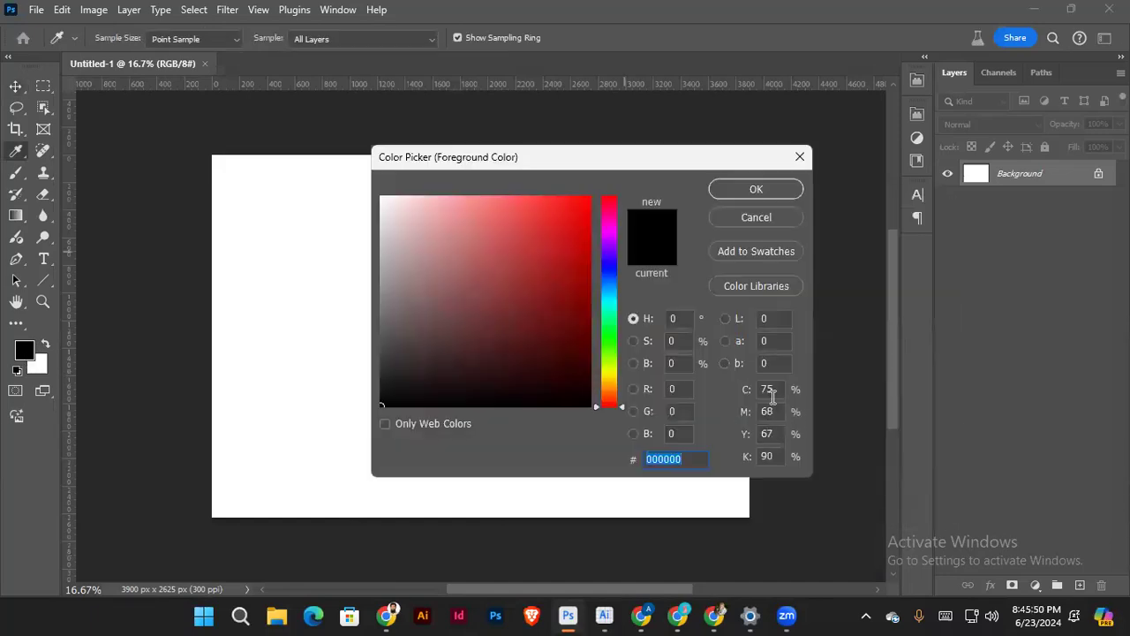
click(766, 389)
key(shift+Up)
key(shift+Up)
key(shift+Up)
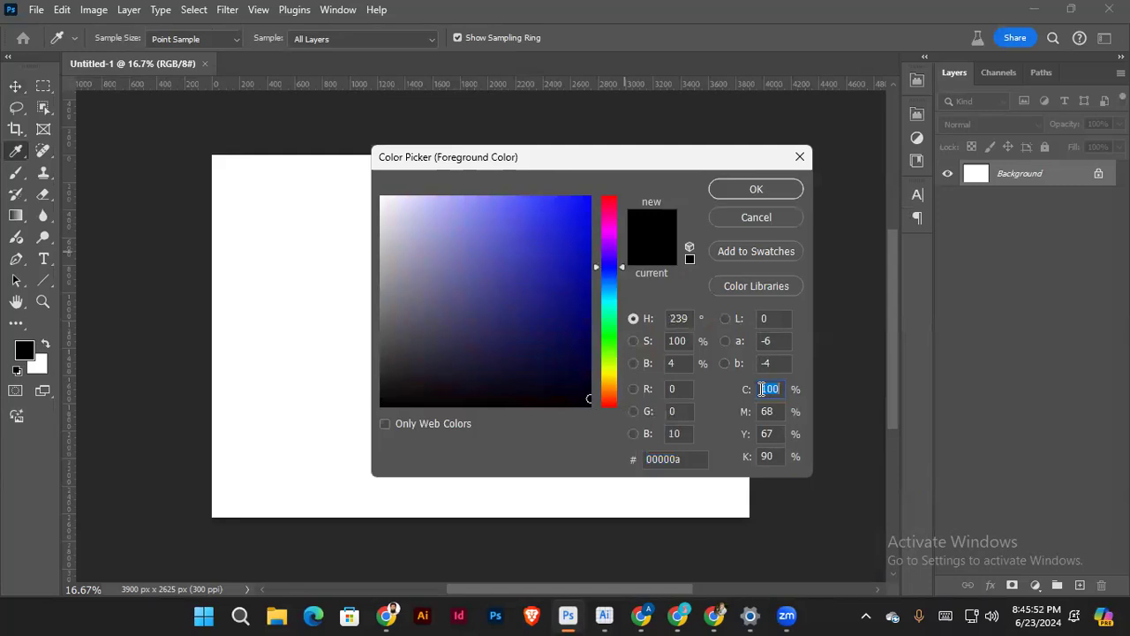
click(768, 411)
key(shift+Up)
key(shift+Up)
key(shift+Up)
key(shift+Up)
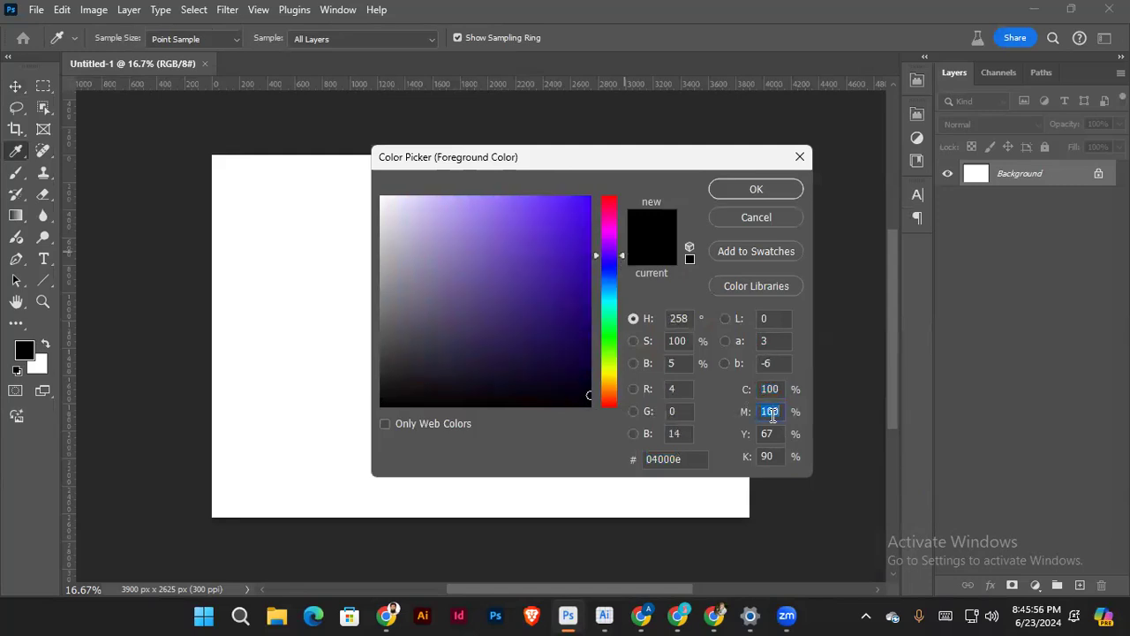
click(768, 434)
key(shift+Up)
key(shift+Up)
key(shift+Up)
key(shift+Up)
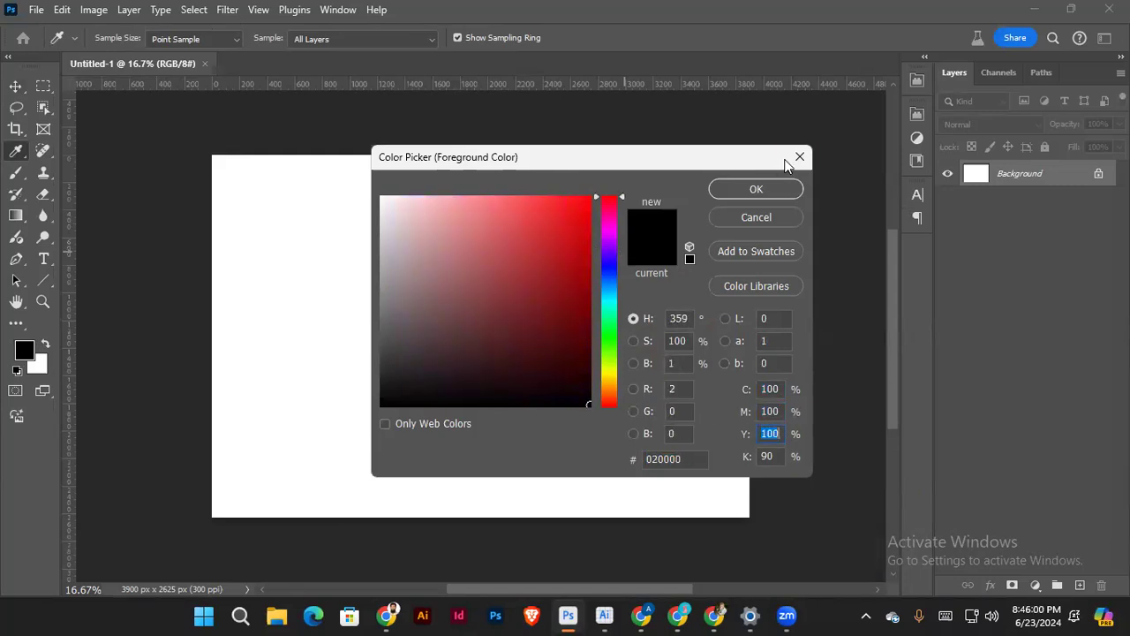
click(799, 157)
key(v)
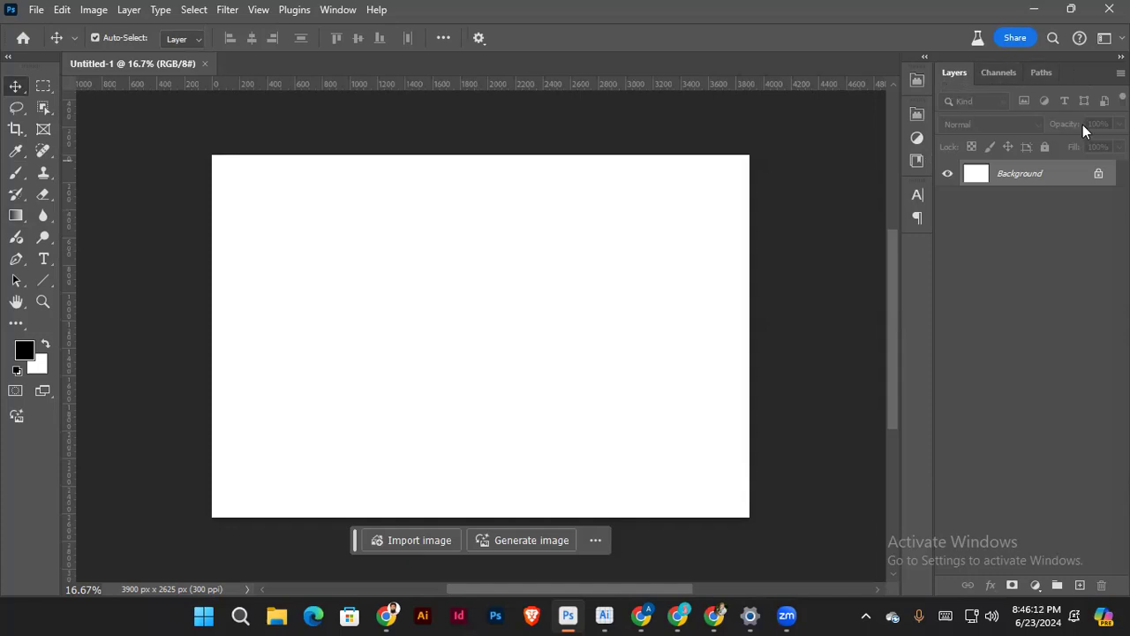
click(338, 11)
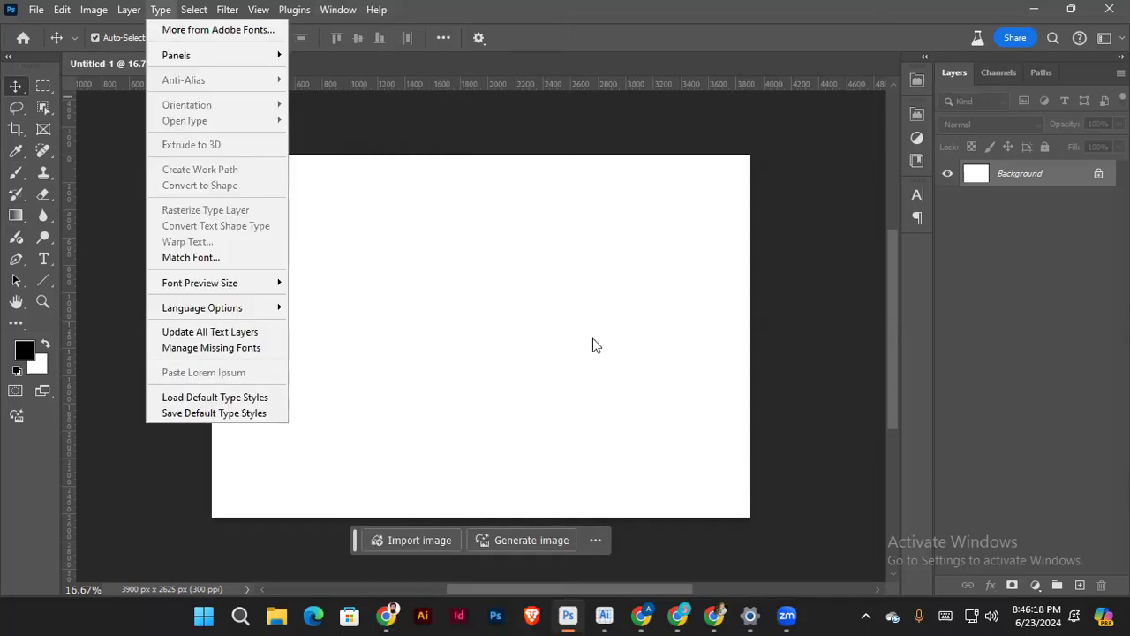
click(533, 225)
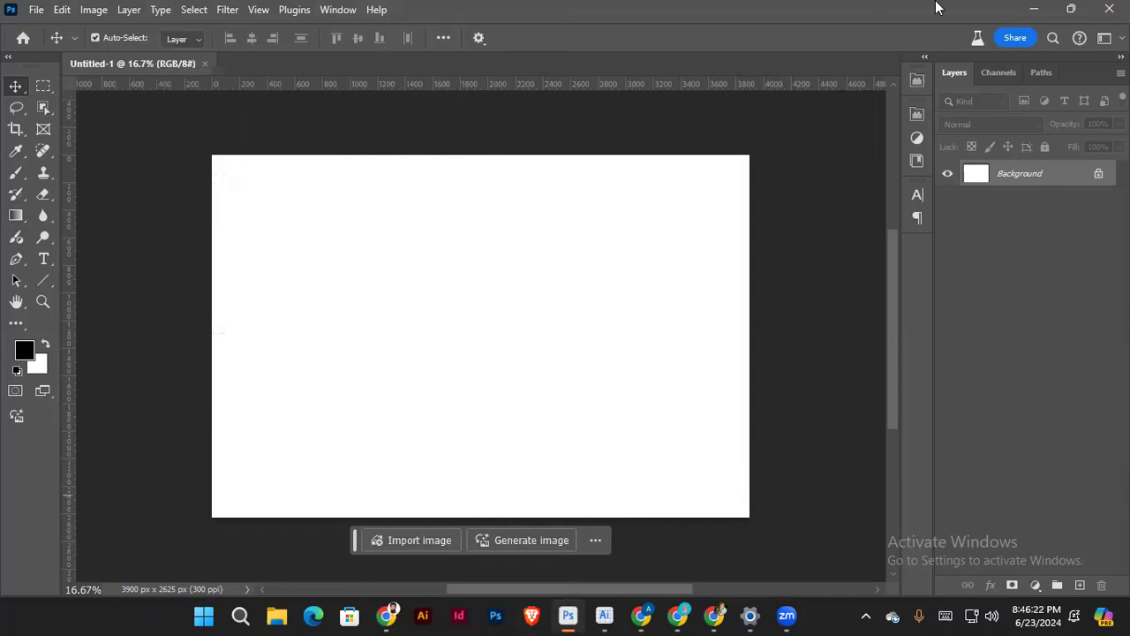
click(339, 10)
mouse_move(402, 41)
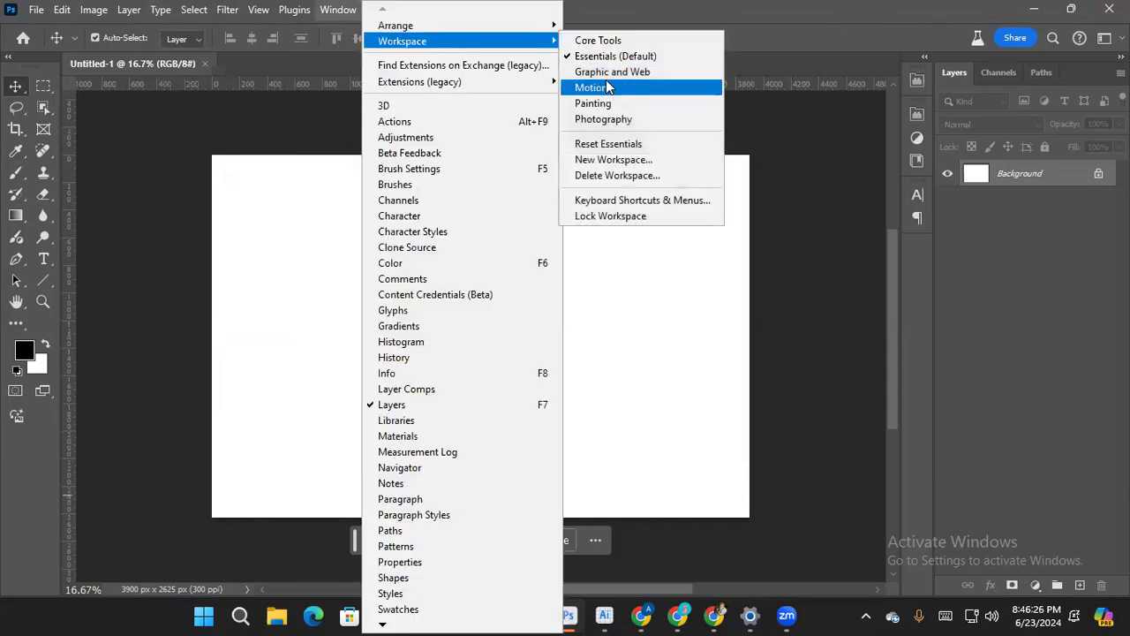
click(611, 71)
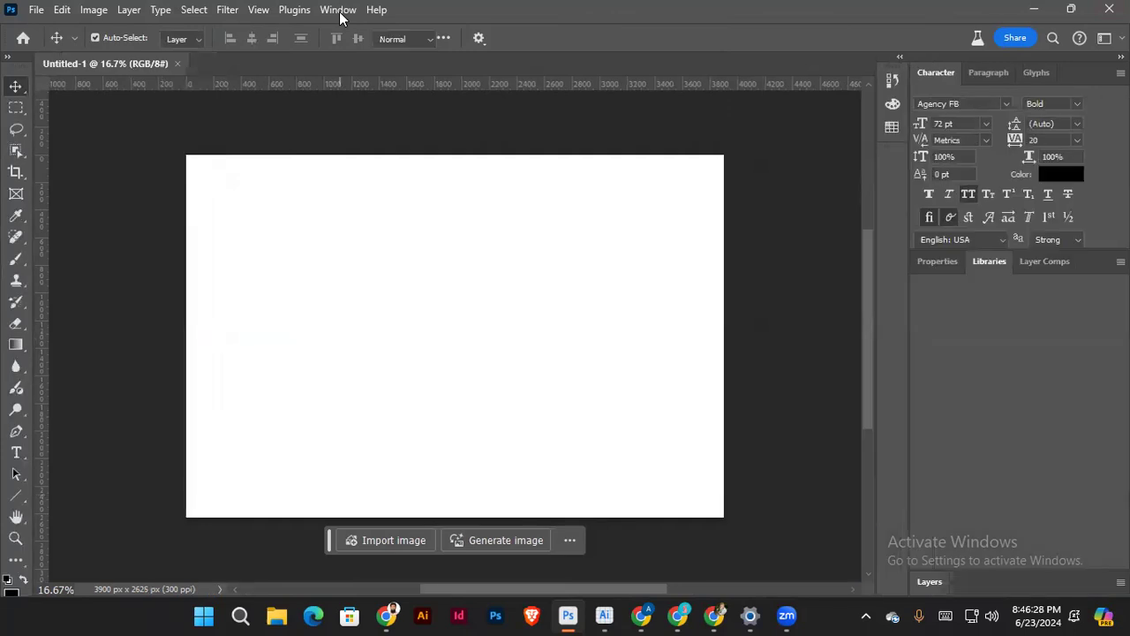
click(339, 11)
mouse_move(402, 41)
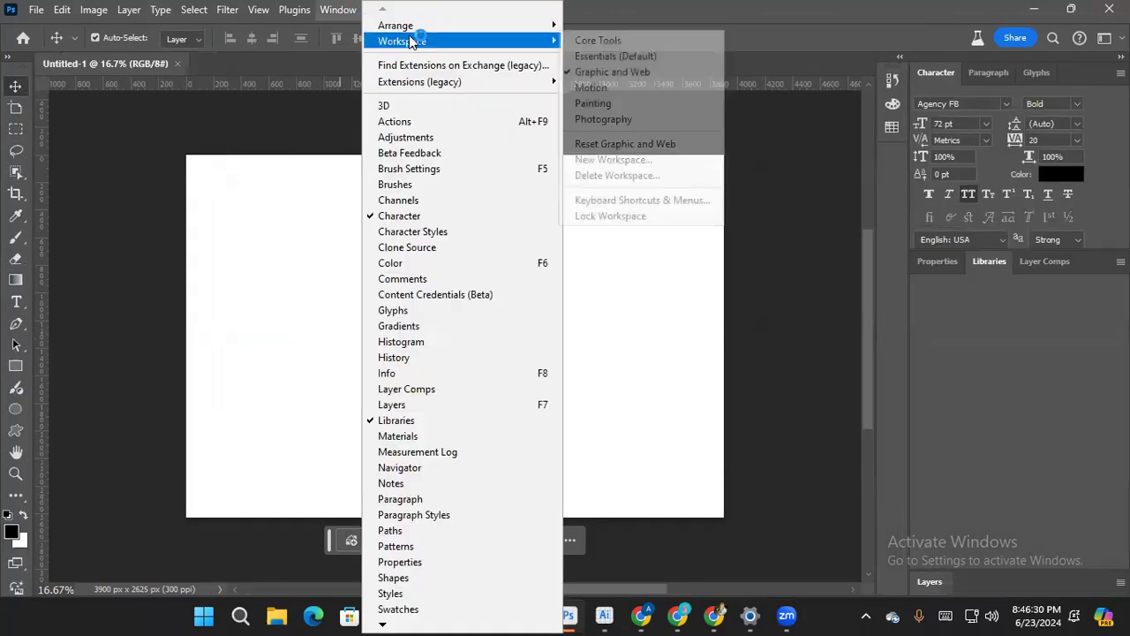
click(346, 81)
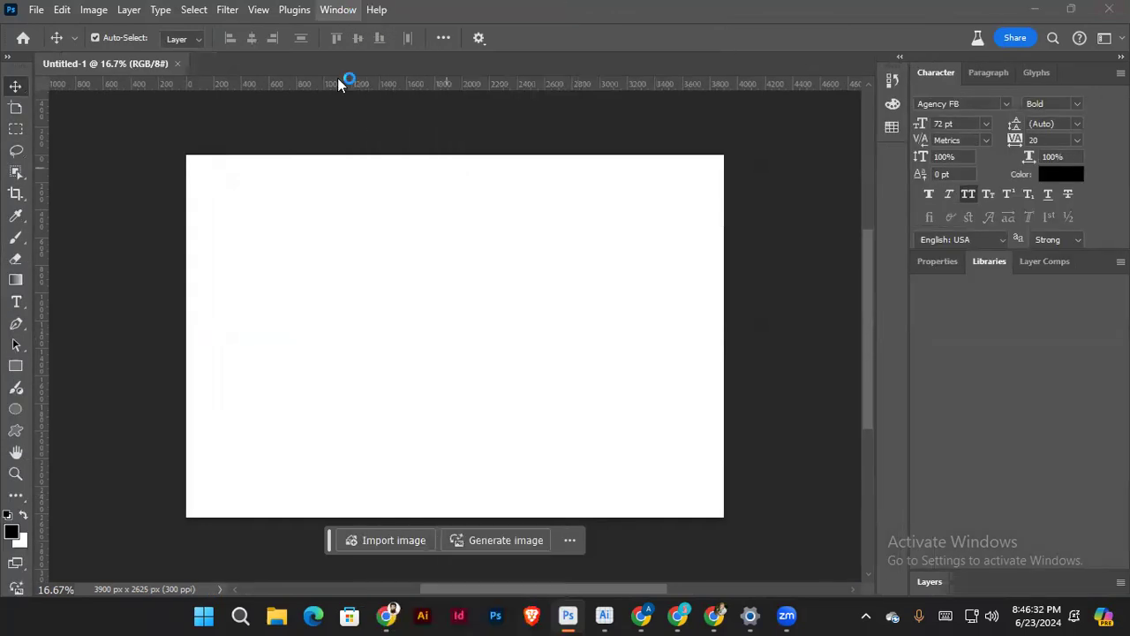
click(334, 10)
mouse_move(401, 42)
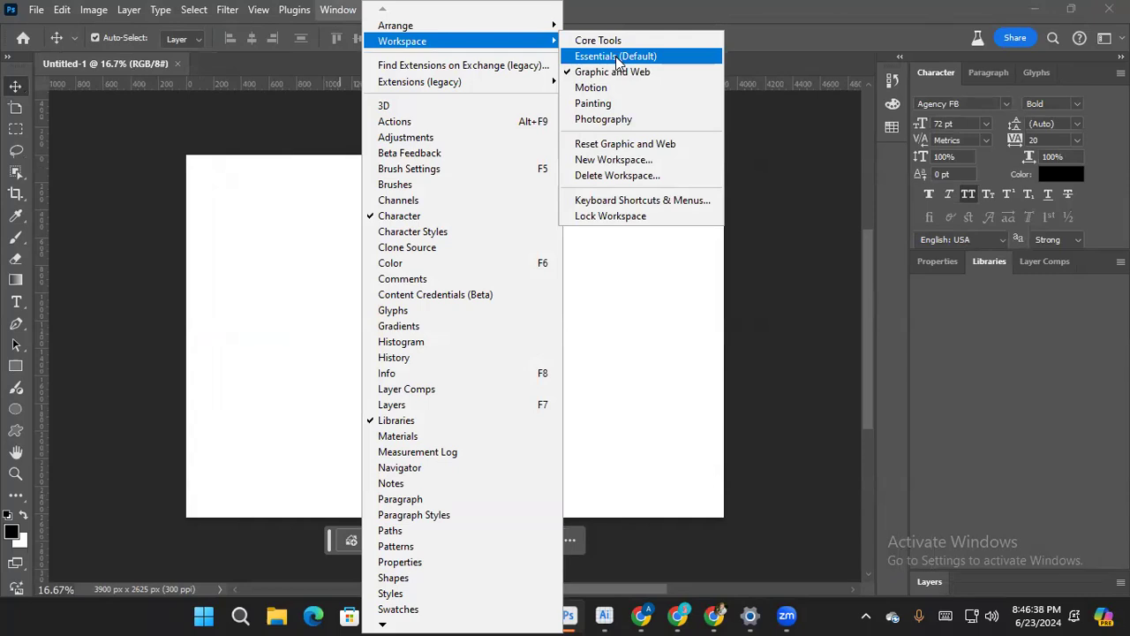
click(617, 57)
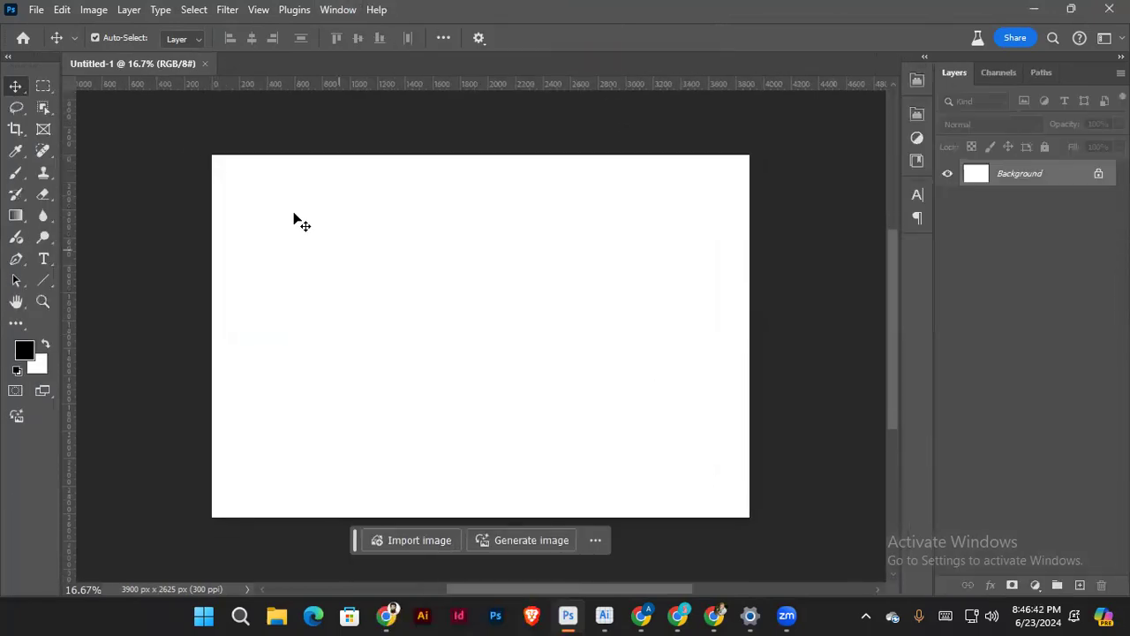
Step: Scroll and pan around the blank white canvas
scroll(353, 305, down, 10)
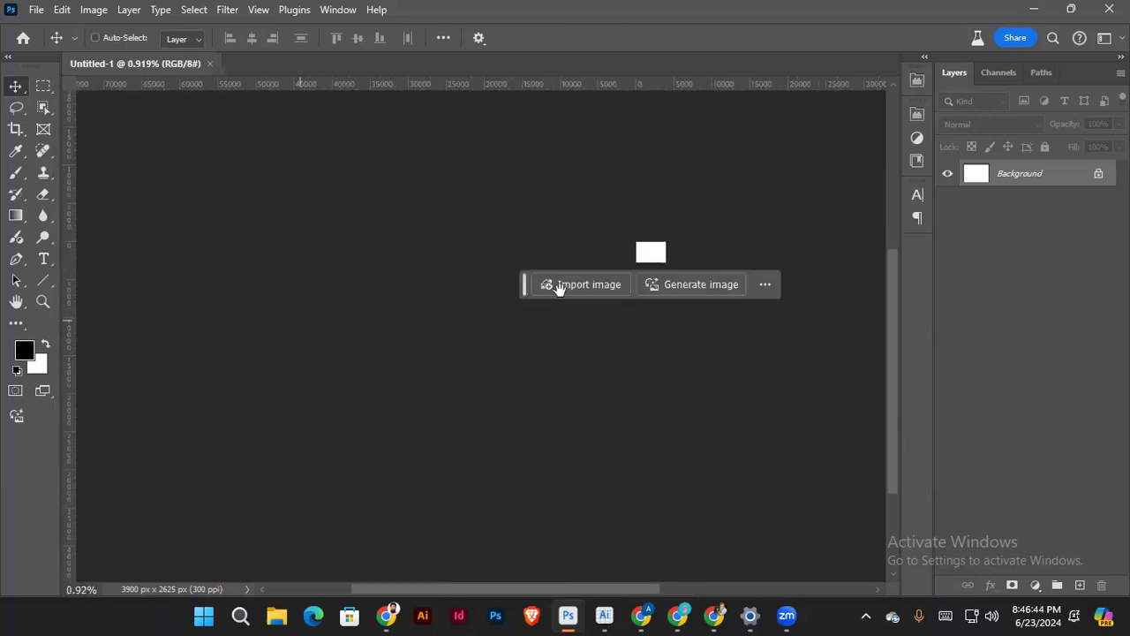
scroll(562, 351, up, 6)
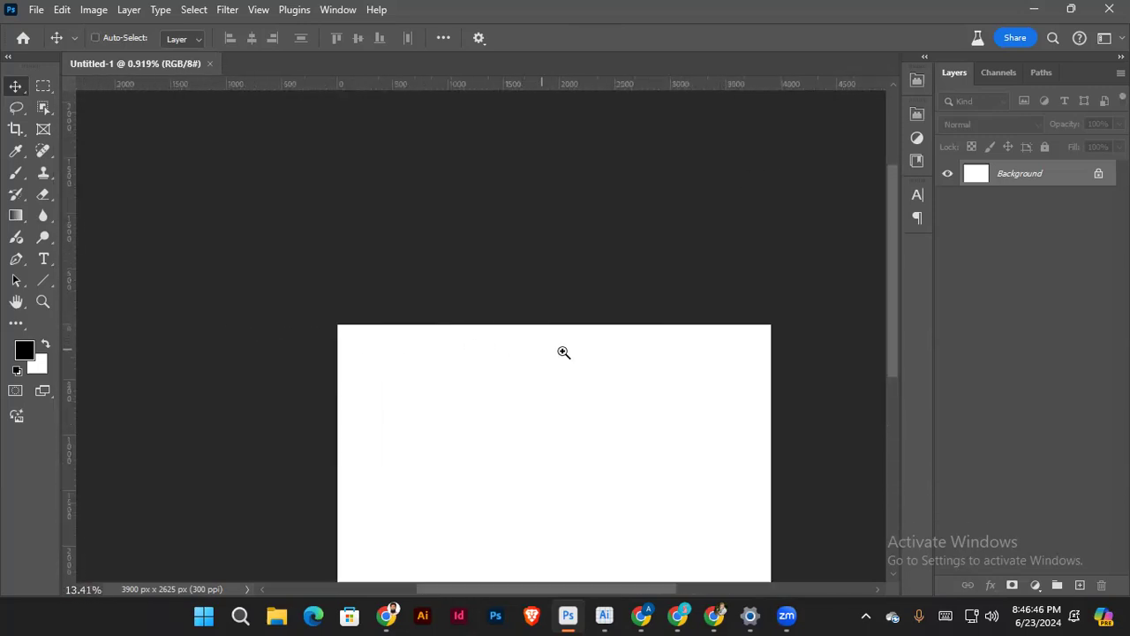
scroll(434, 303, up, 3)
scroll(723, 257, down, 2)
scroll(522, 273, down, 3)
scroll(495, 268, right, 2)
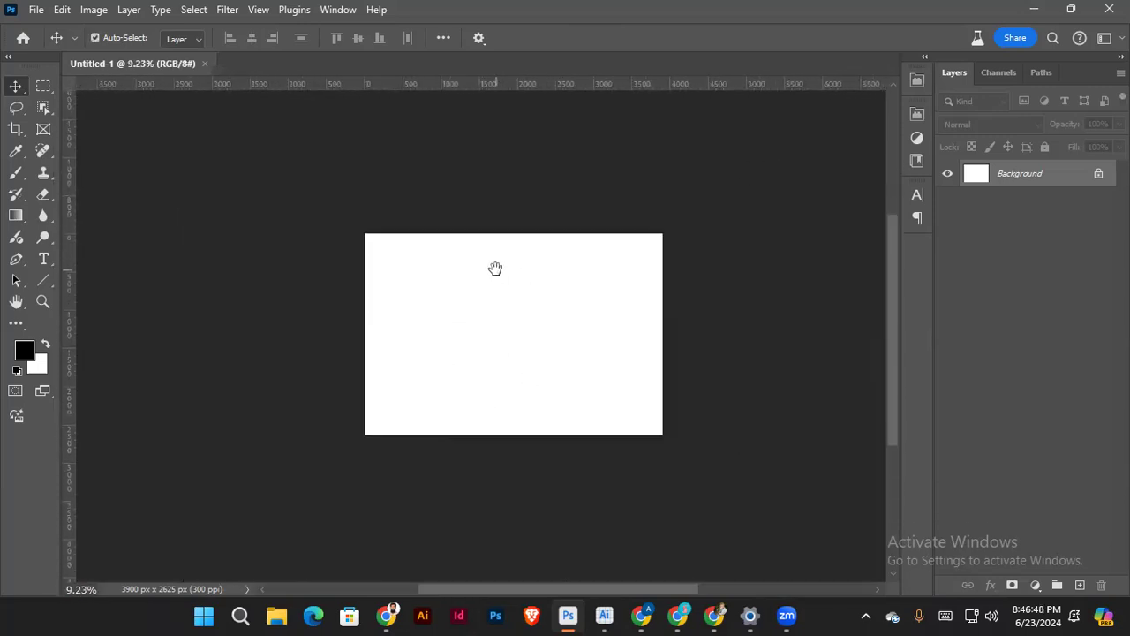
scroll(512, 279, down, 10)
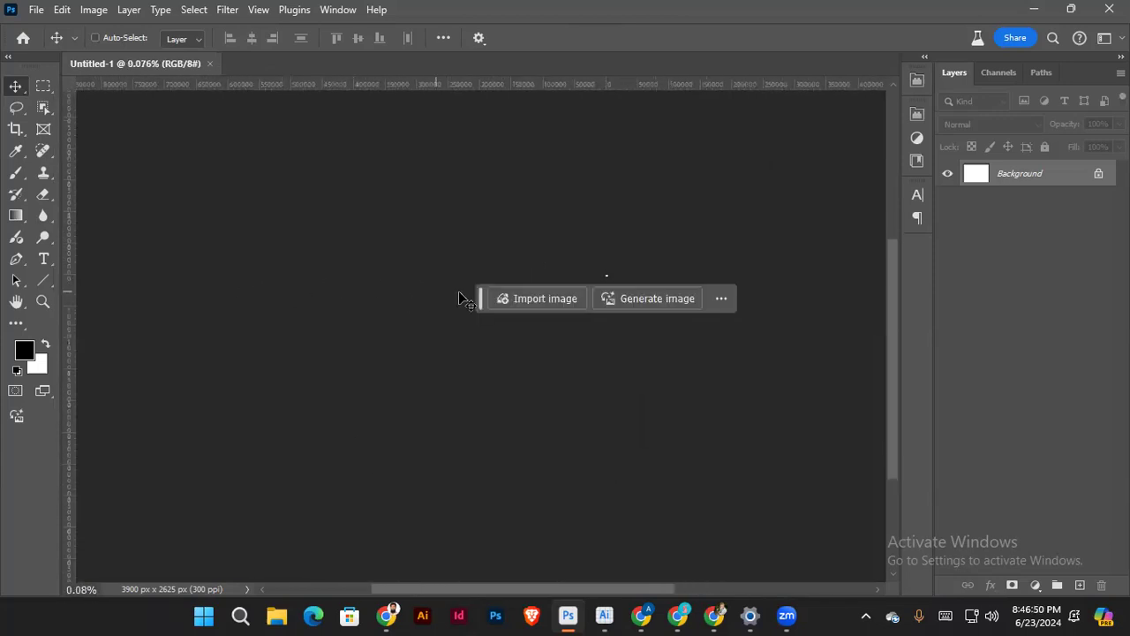
scroll(618, 265, up, 5)
scroll(662, 353, right, 3)
scroll(442, 327, up, 2)
scroll(353, 300, left, 2)
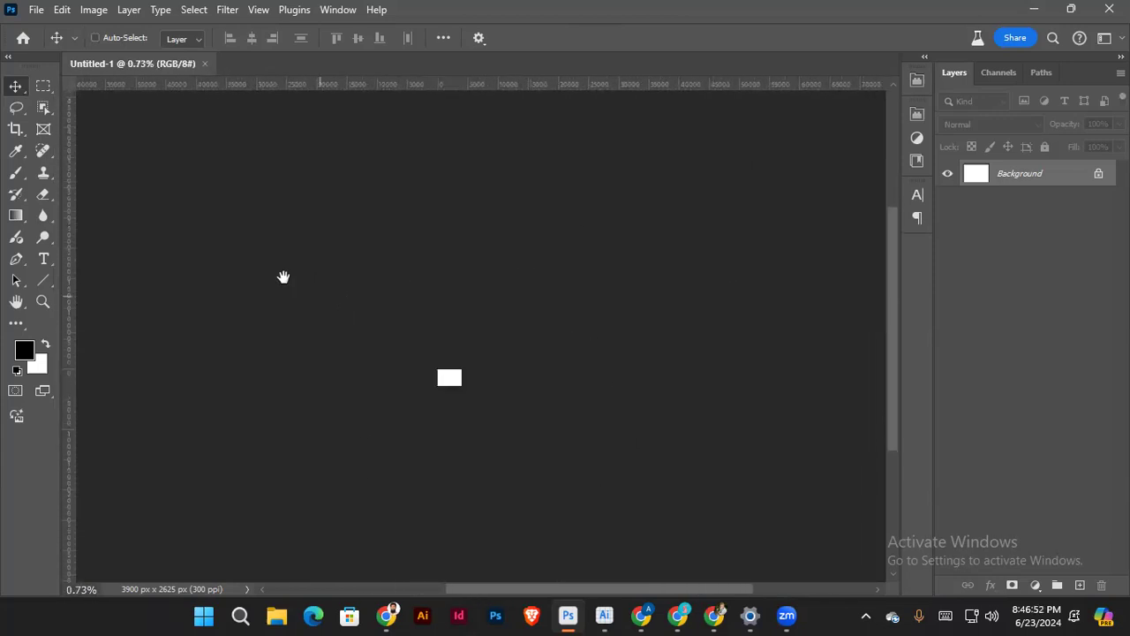
scroll(452, 370, up, 1)
Step: Fit the whole 3900 × 2625 px document on screen, zoom out, and clear a drawn outline
key(ctrl+0)
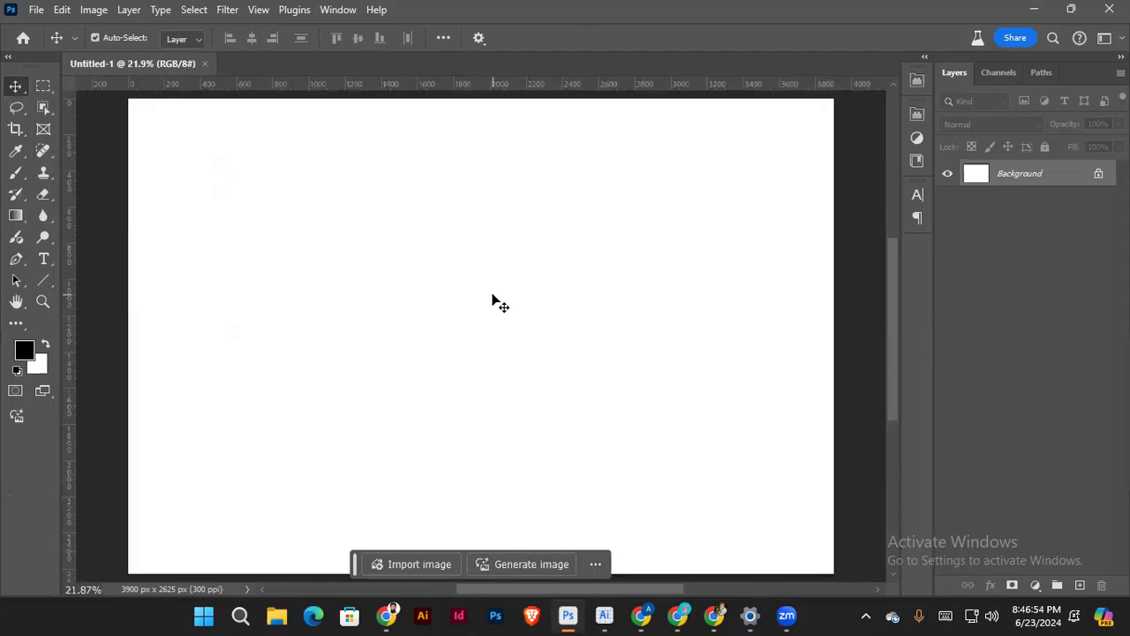
scroll(528, 292, down, 1)
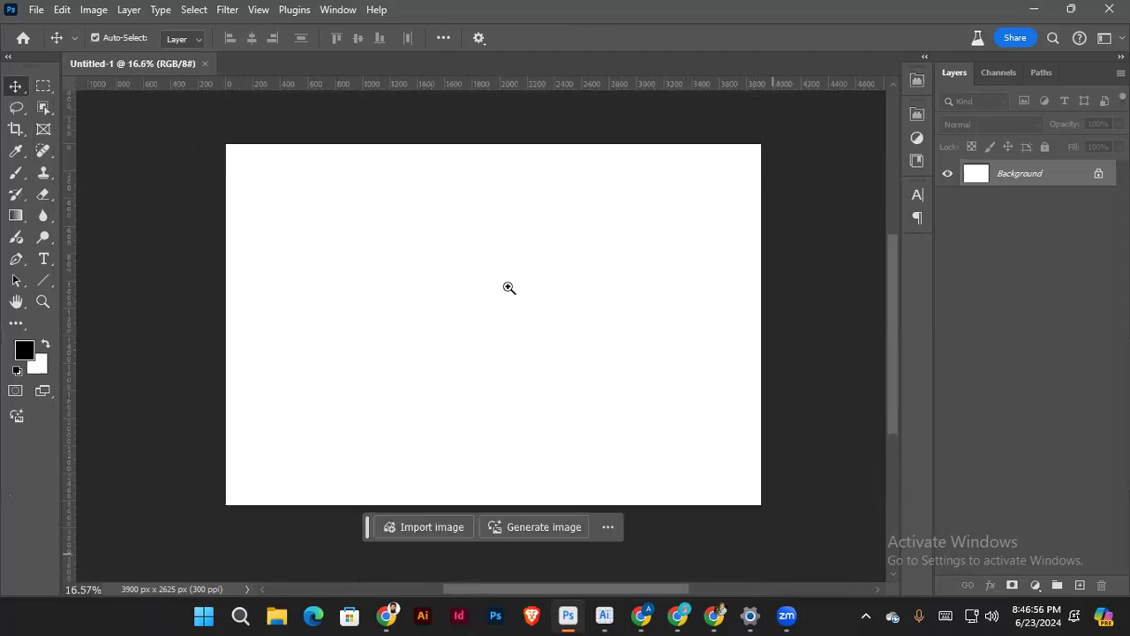
mouse_move(830, 123)
mouse_down()
mouse_move(368, 525)
mouse_move(838, 145)
mouse_move(842, 117)
mouse_up()
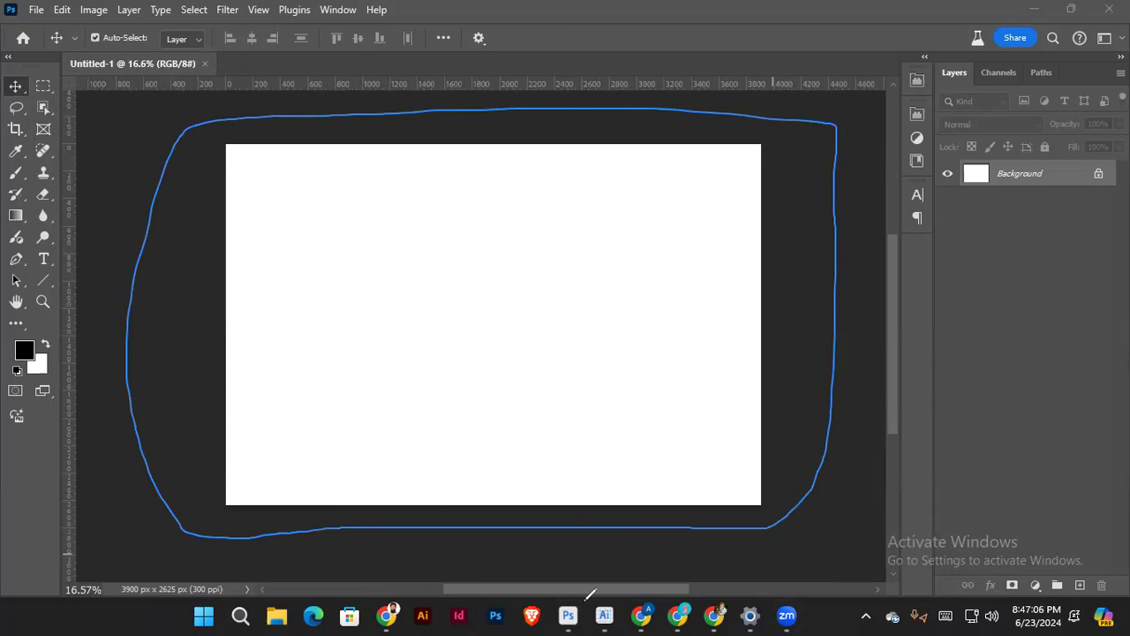
key(e)
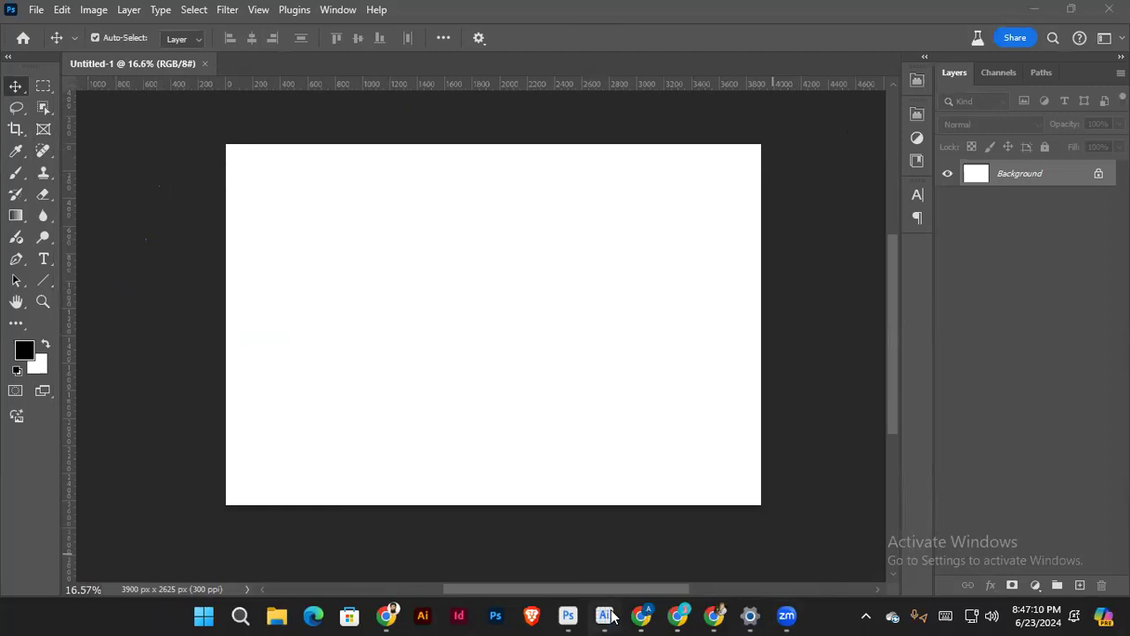
Step: Close Illustrator's floating Color panel, zoom in on its artboard, and switch back to Photoshop
click(604, 615)
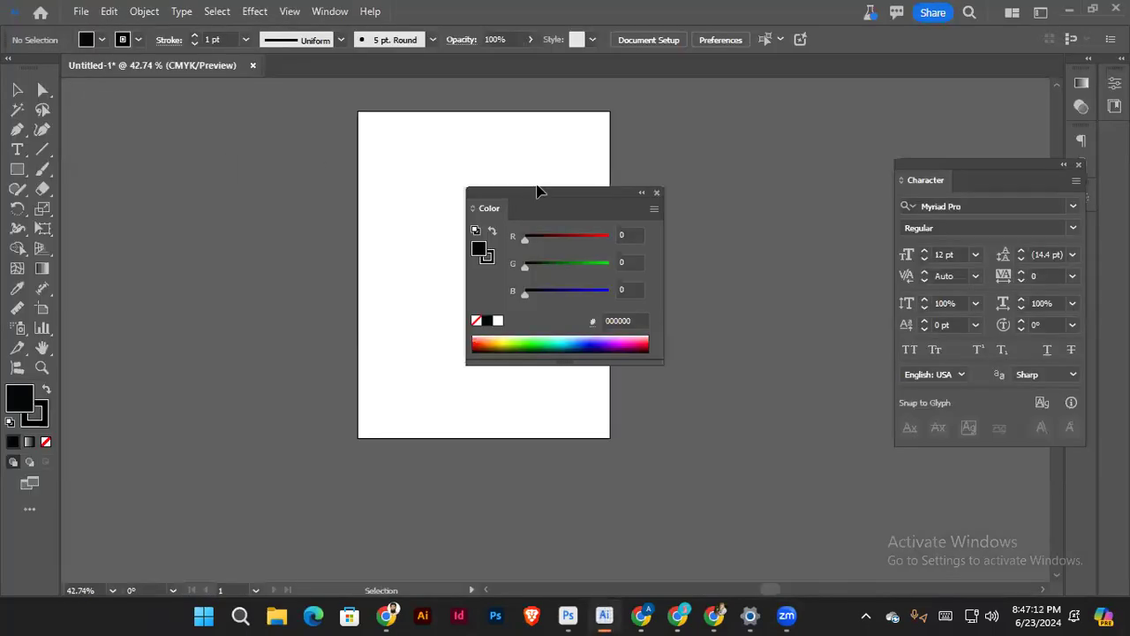
click(656, 192)
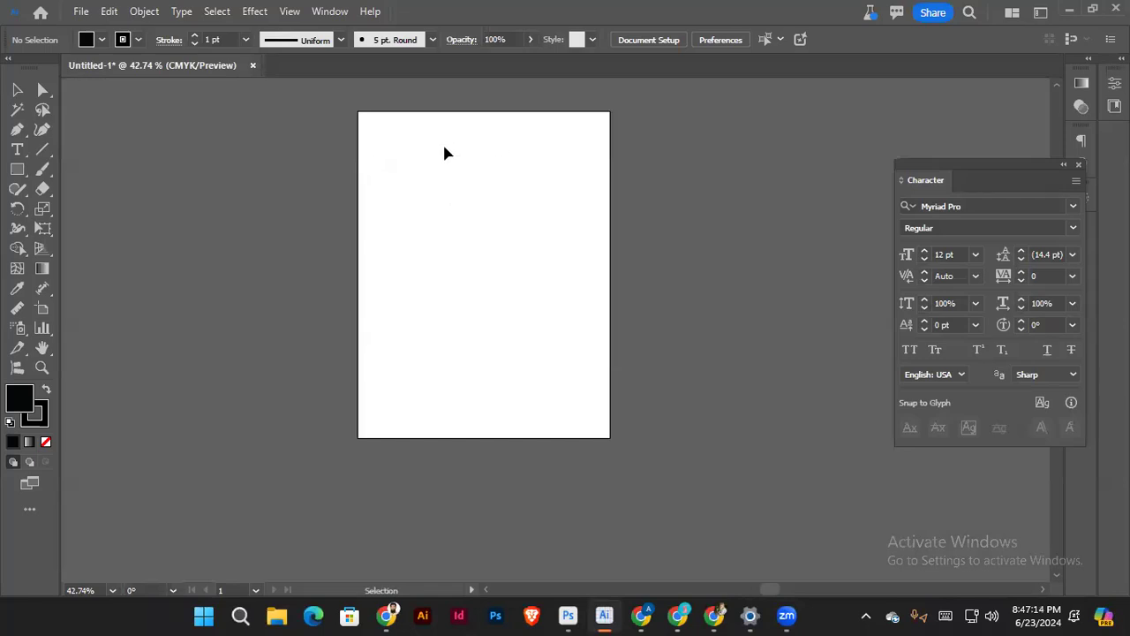
key(z)
click(480, 274)
key(v)
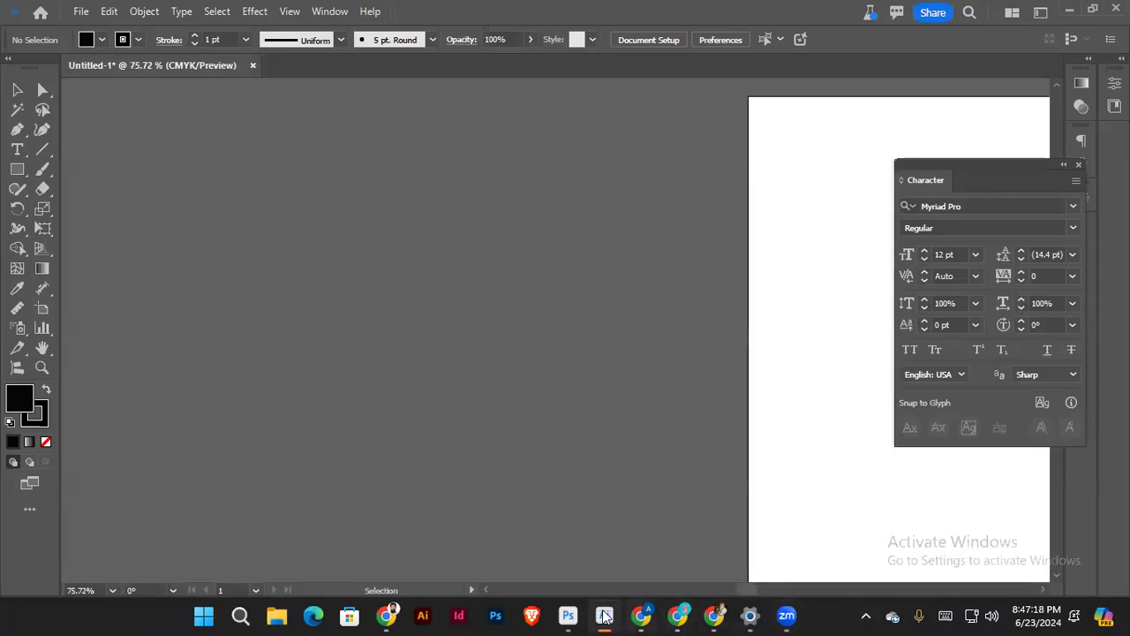
click(569, 615)
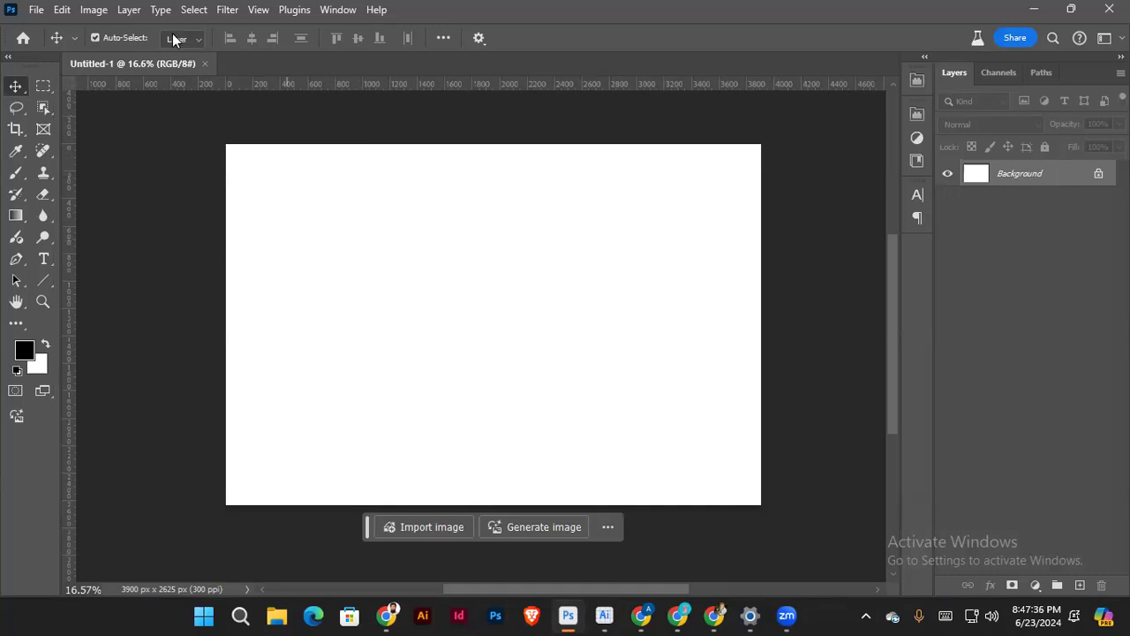
Step: Create a new document with Artboards enabled
click(35, 10)
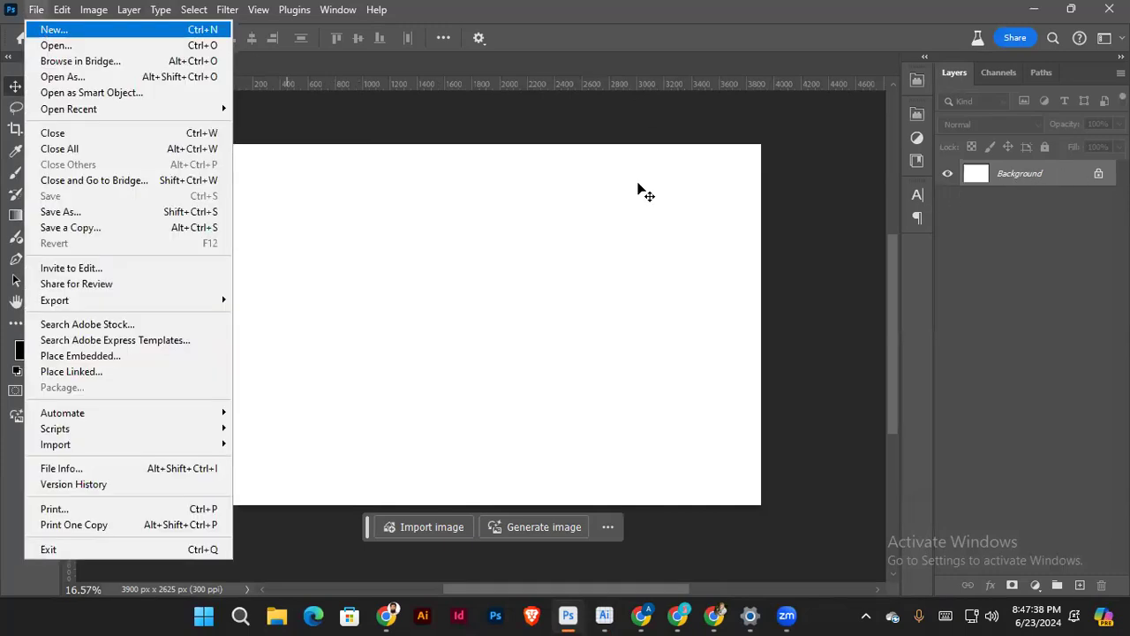
key(ctrl+n)
click(900, 218)
key(Return)
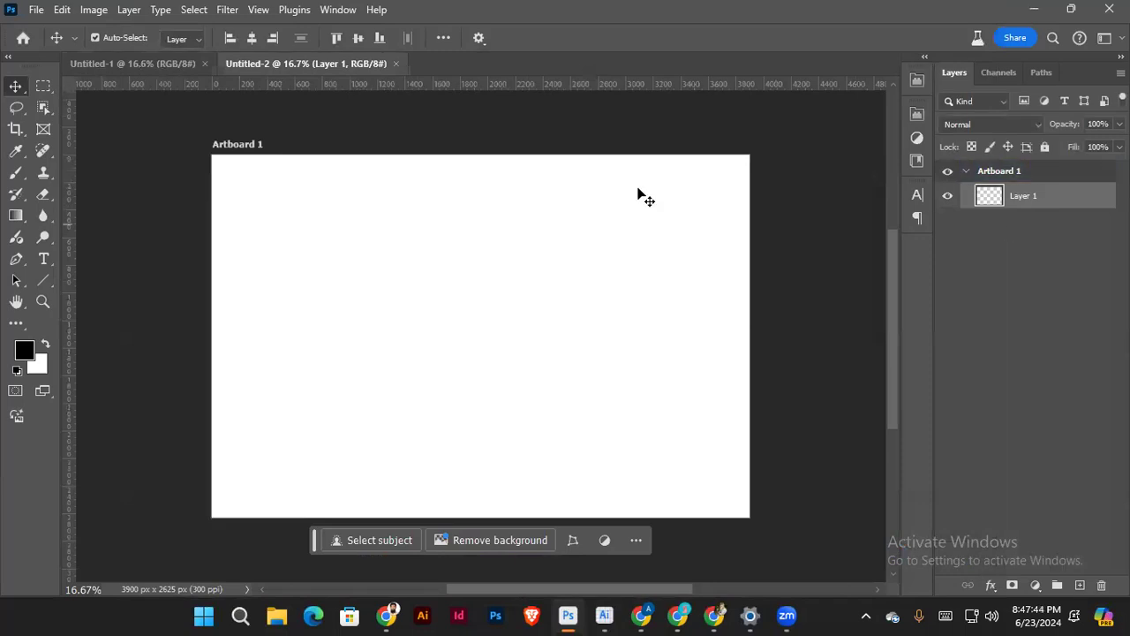
Step: Select Artboard 1 with the Artboard tool and duplicate it beside itself as Artboard 1 copy
click(237, 146)
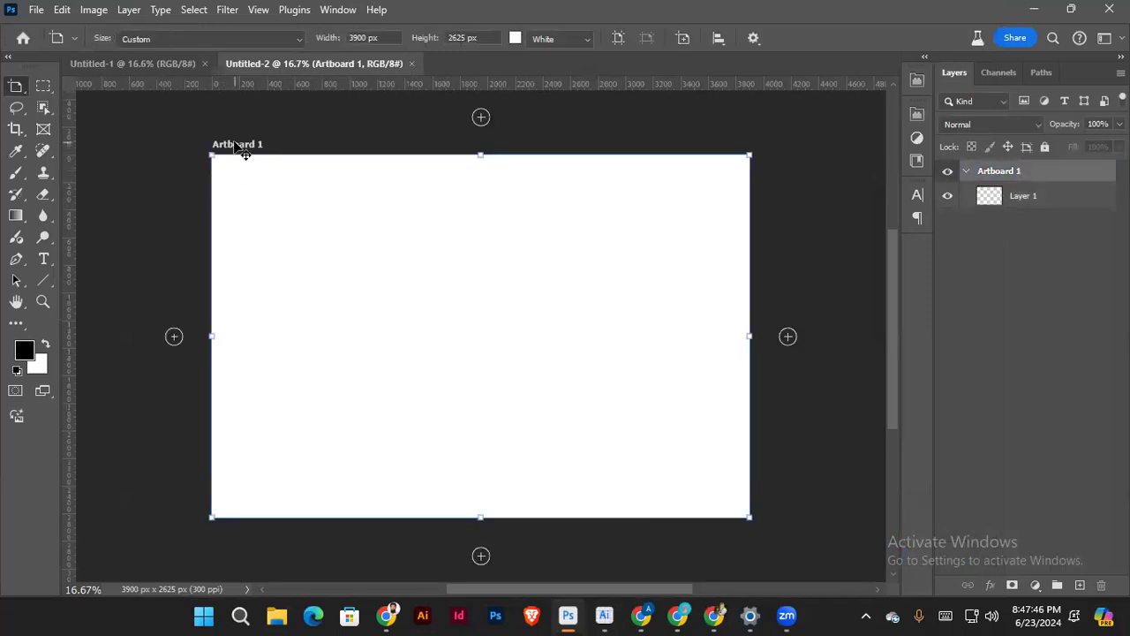
click(966, 170)
click(966, 250)
key(v)
scroll(517, 227, down, 2)
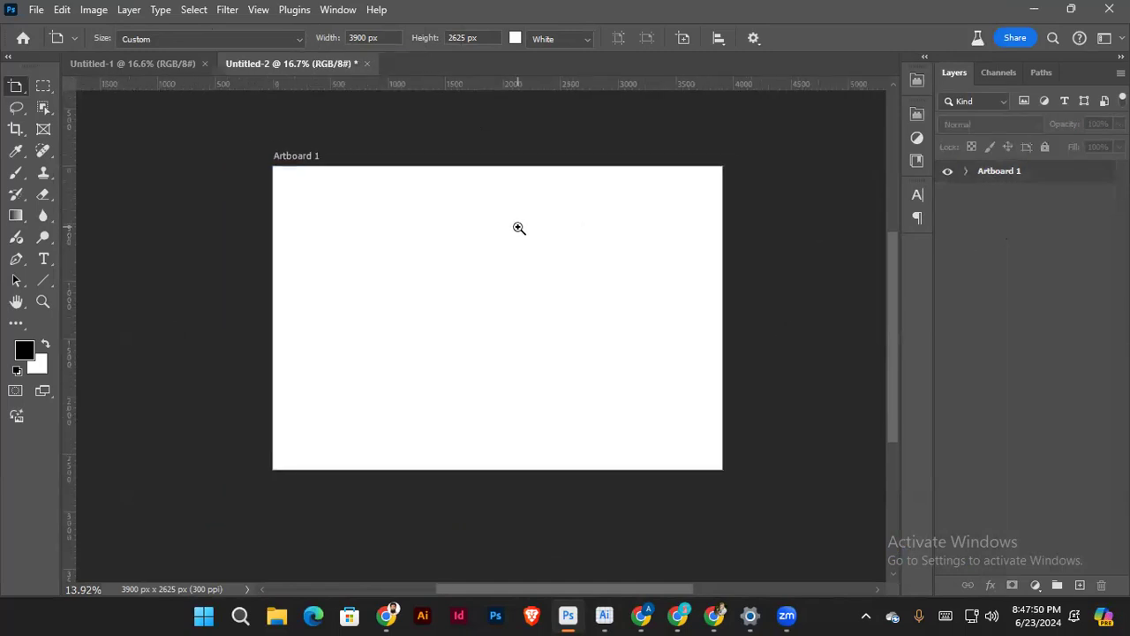
click(456, 269)
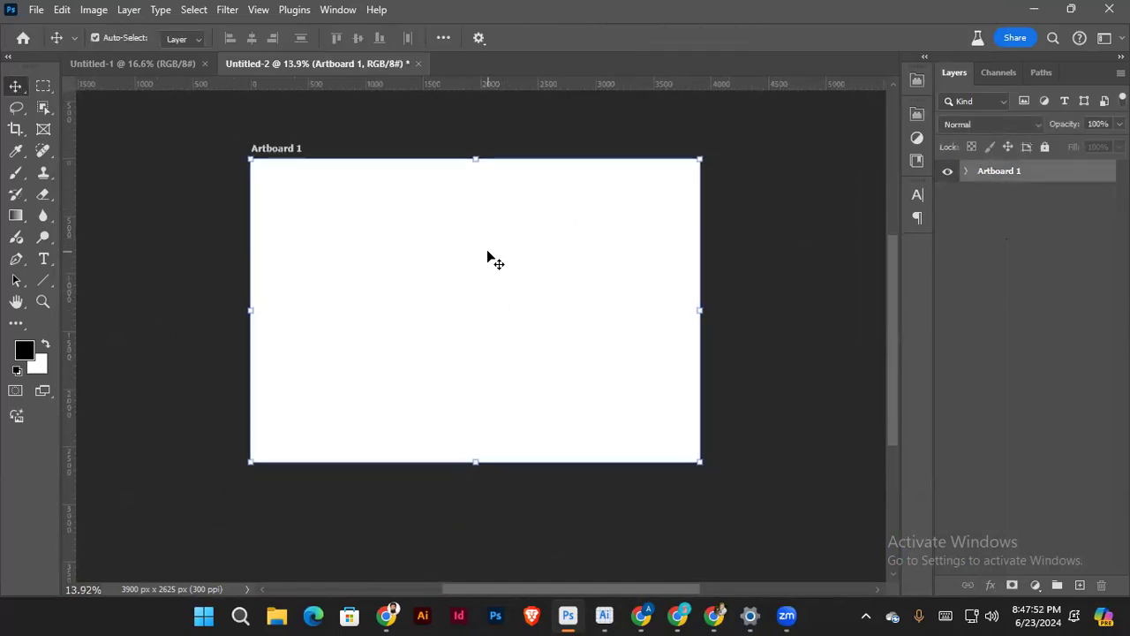
key(shift+v)
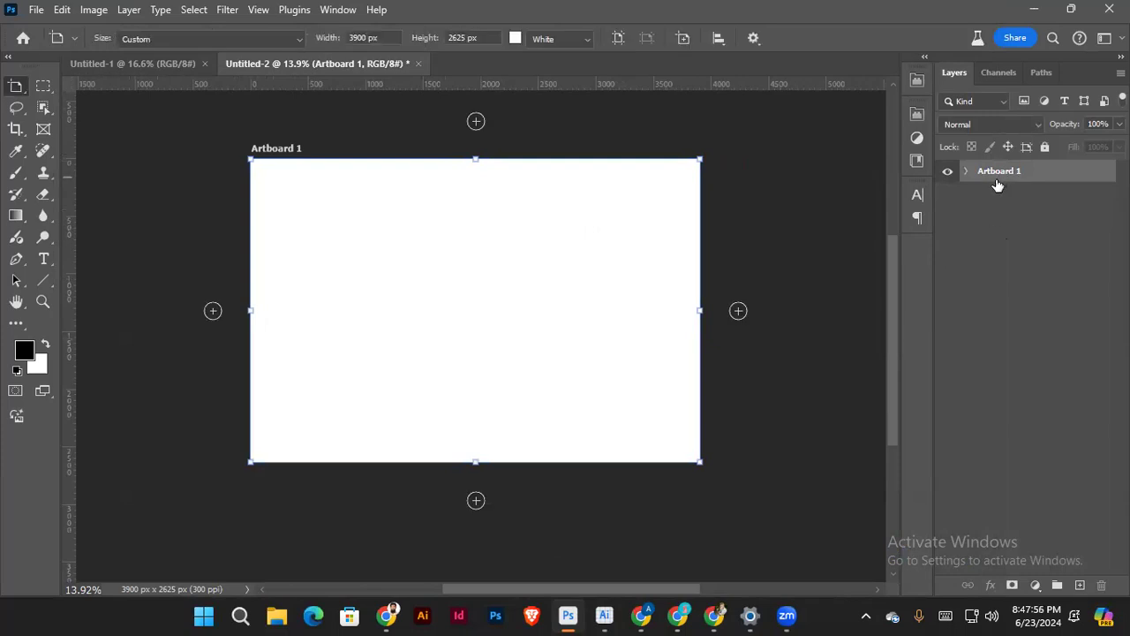
key(ctrl+j)
Step: Zoom out and select Artboard 1 copy, panning the view toward it
click(872, 107)
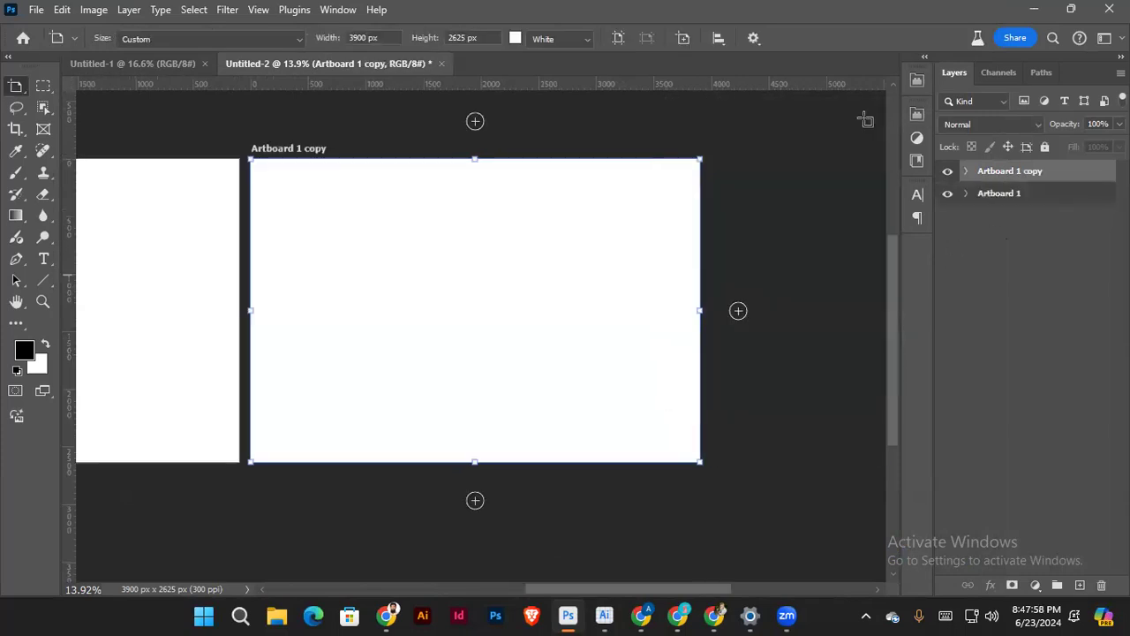
scroll(610, 220, down, 3)
key(v)
mouse_move(774, 211)
mouse_down()
mouse_move(595, 246)
mouse_move(53, 101)
mouse_up()
key(shift+v)
right_click(16, 86)
click(64, 85)
click(151, 212)
drag(524, 264, 372, 266)
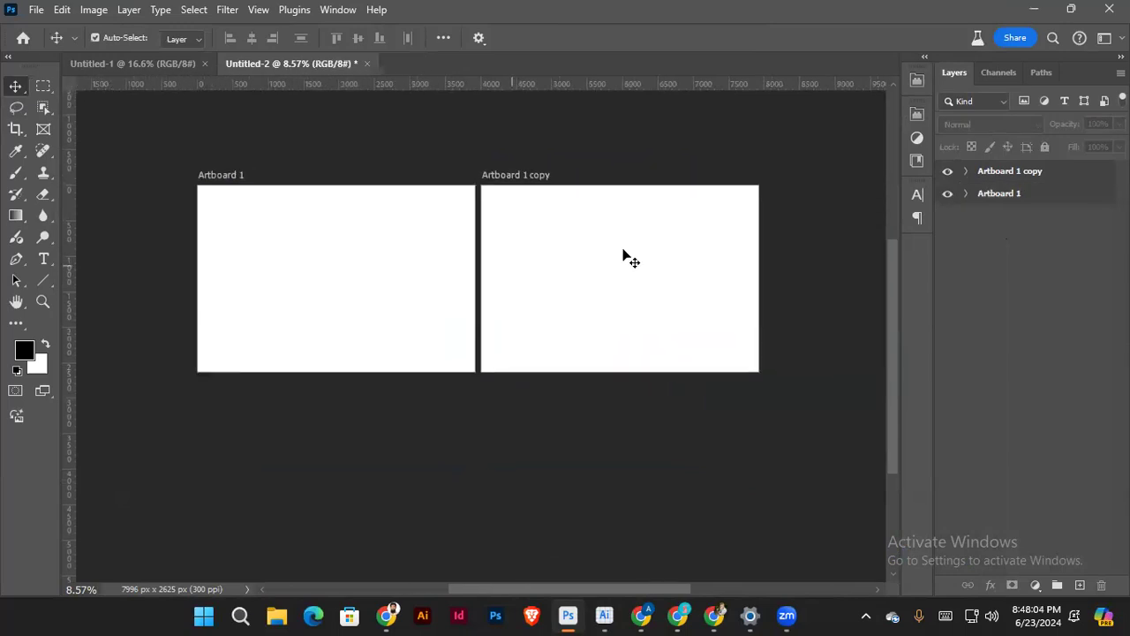
click(625, 255)
drag(439, 189, 469, 221)
drag(597, 267, 707, 280)
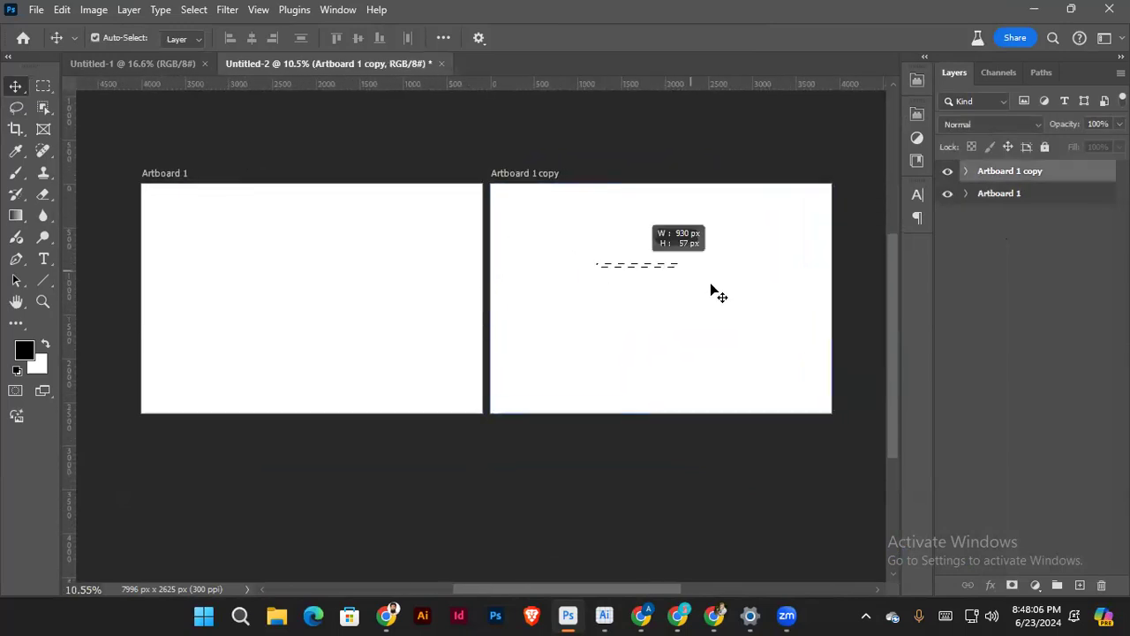
Step: Duplicate Artboard 1 copy to its right as Artboard 1 copy 2, deleting an overlapping first attempt
right_click(16, 85)
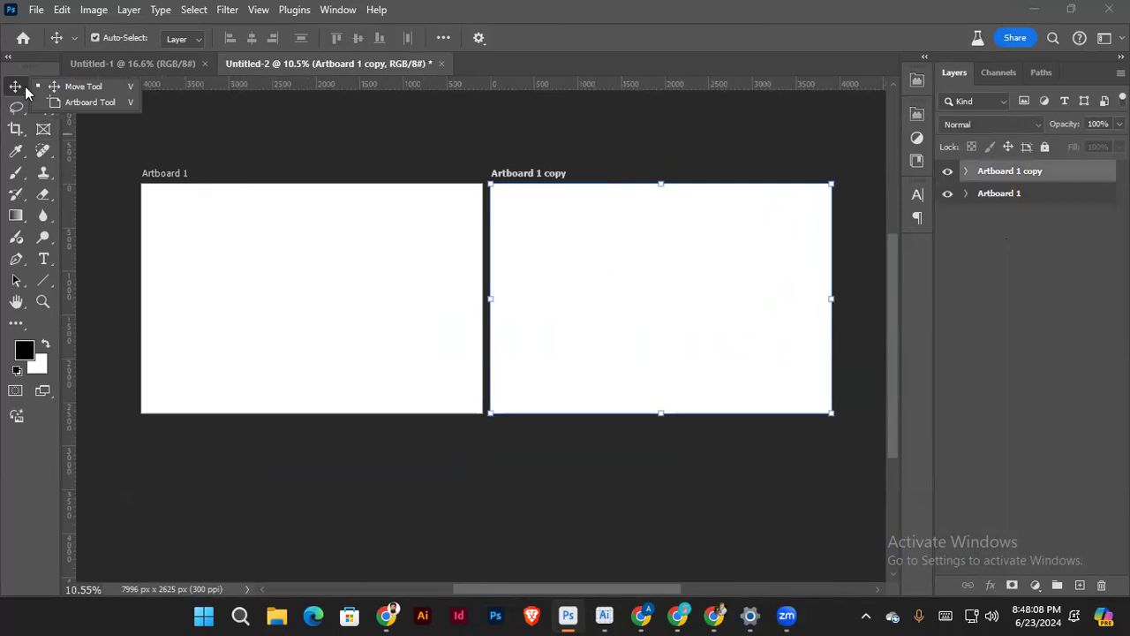
click(66, 104)
scroll(555, 216, down, 1)
drag(554, 216, 348, 220)
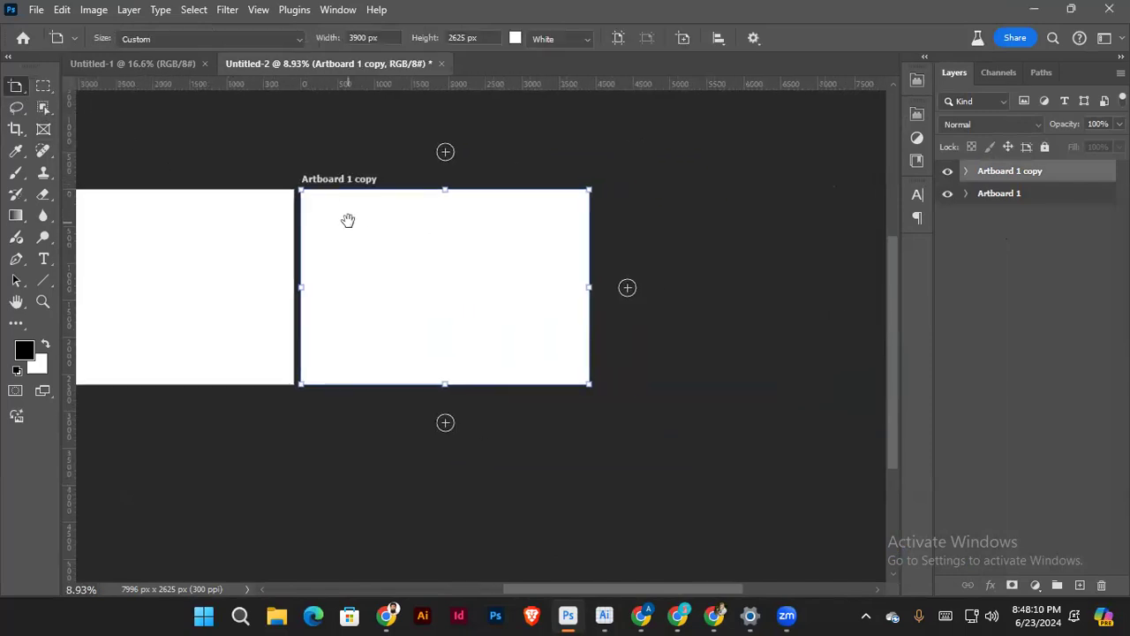
key(v)
drag(454, 277, 391, 265)
drag(323, 276, 679, 272)
drag(545, 255, 722, 276)
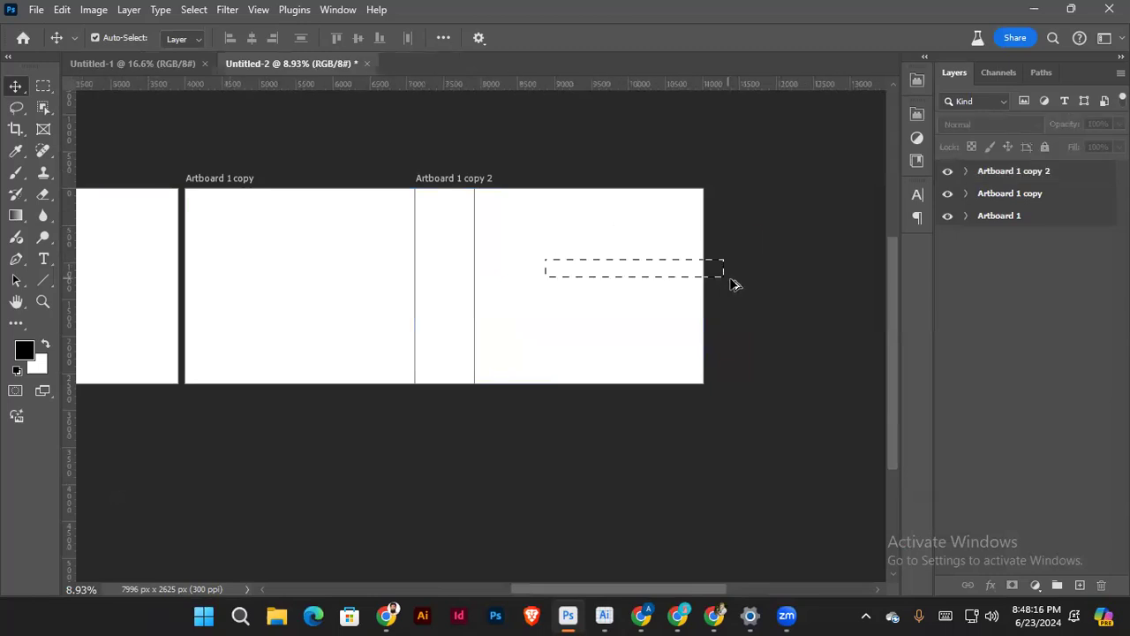
key(Delete)
mouse_move(295, 255)
mouse_down()
mouse_move(674, 260)
mouse_move(593, 270)
mouse_up()
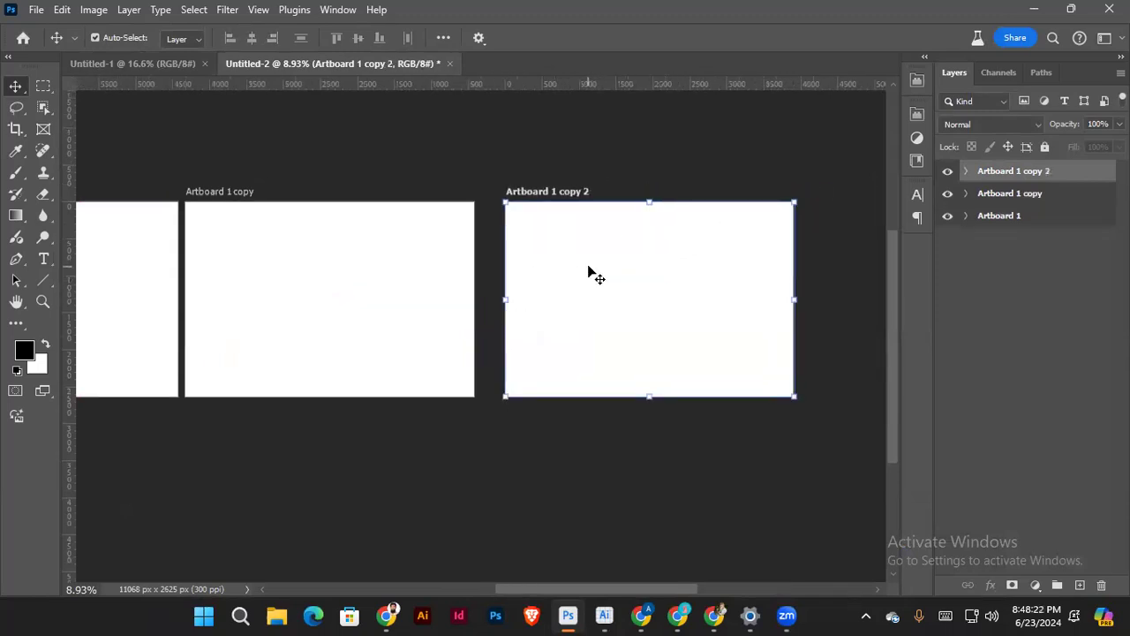
Step: Close Untitled-2 without saving, leaving Untitled-1 open with the Layers panel showing
click(450, 63)
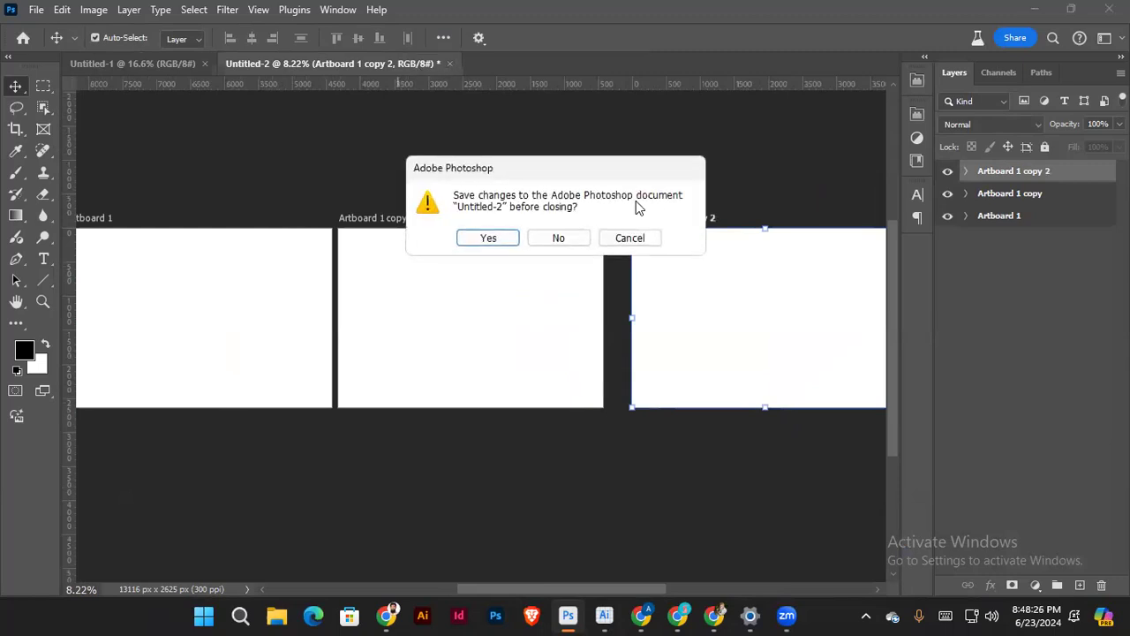
click(575, 237)
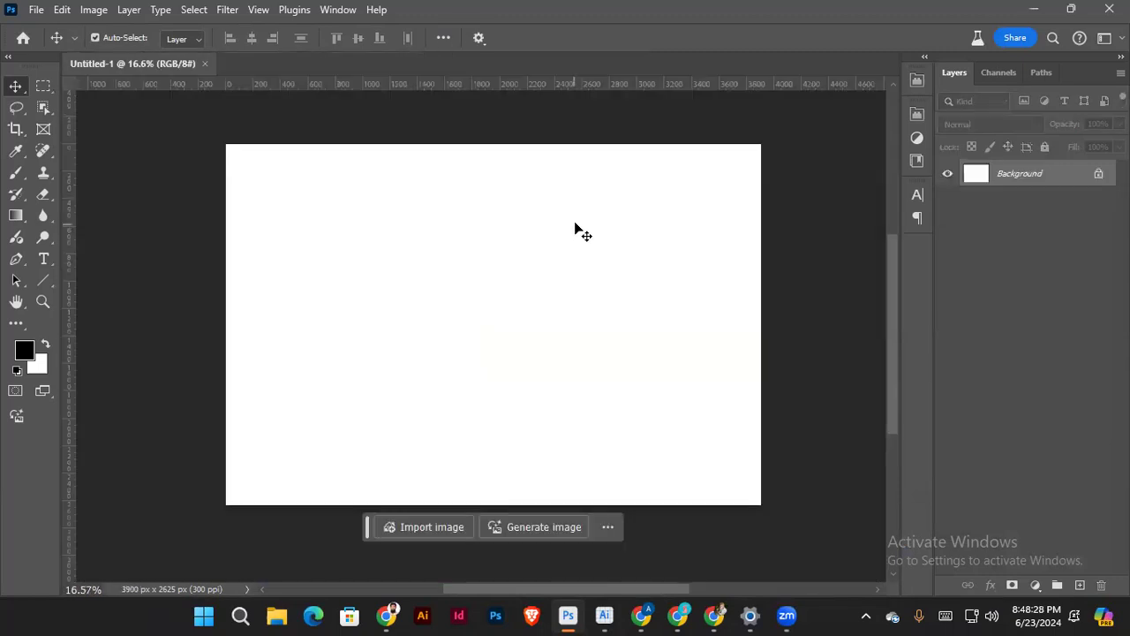
click(1003, 69)
click(957, 73)
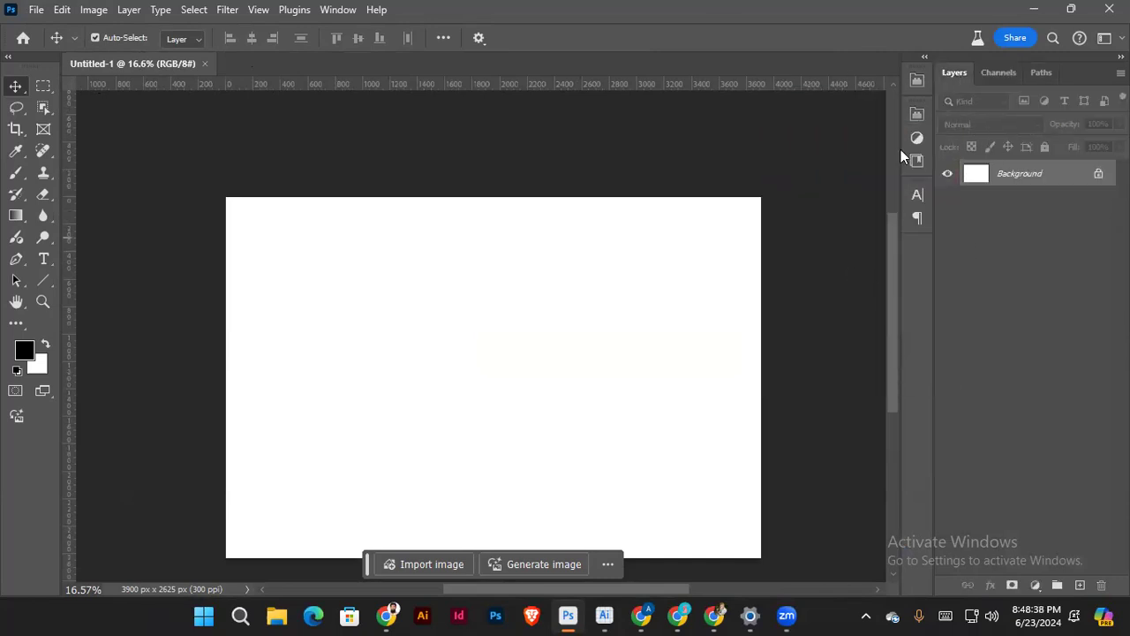
scroll(771, 295, down, 2)
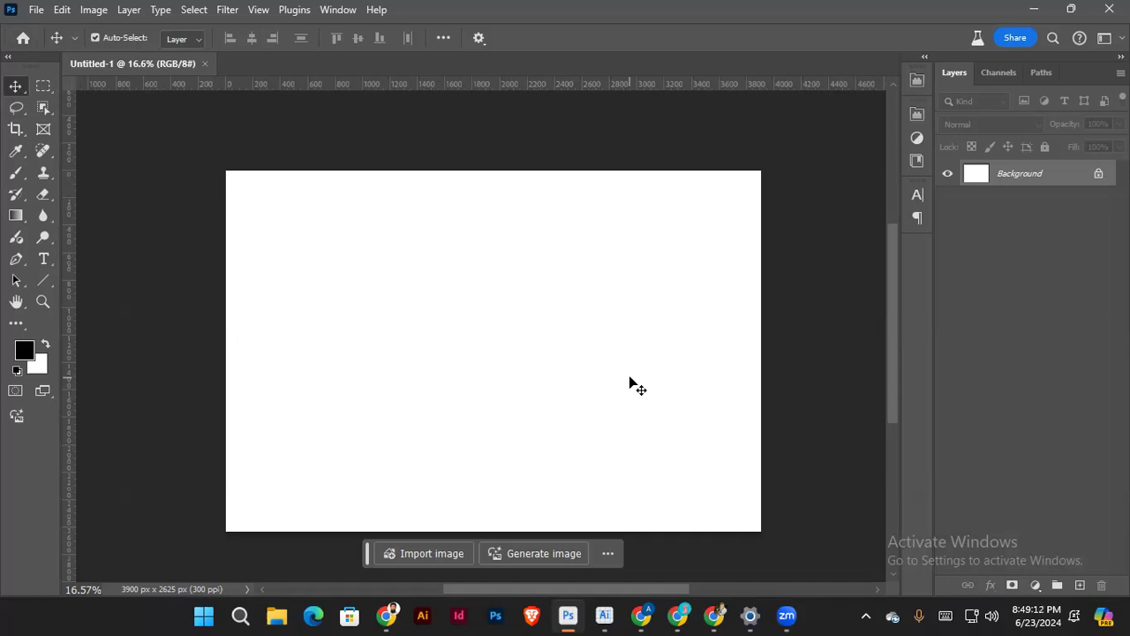
scroll(630, 378, down, 1)
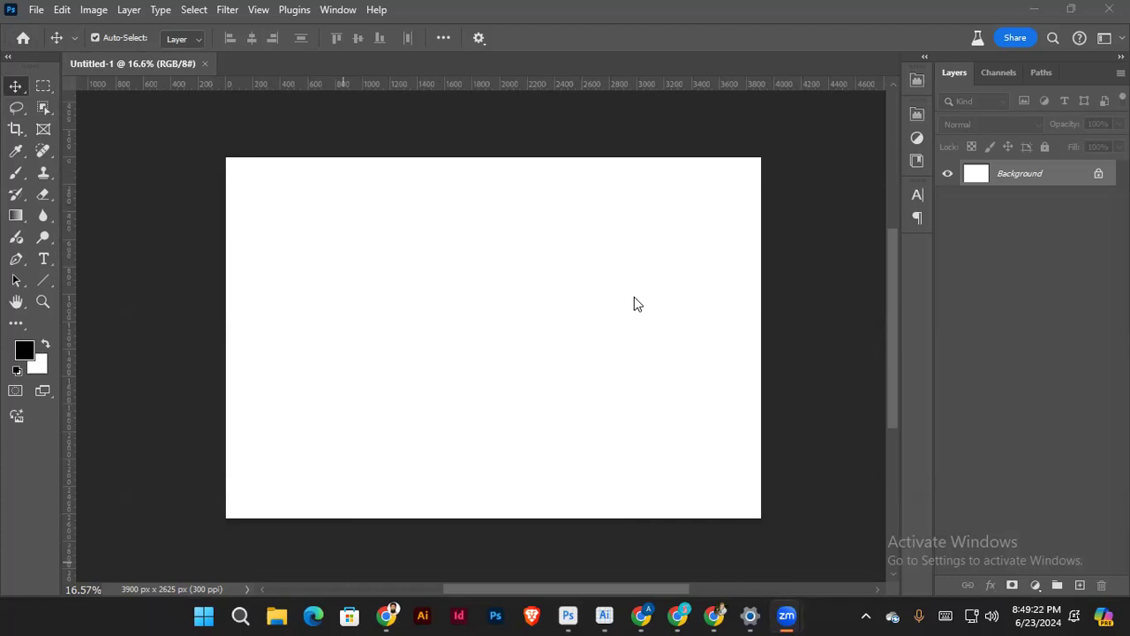
click(618, 314)
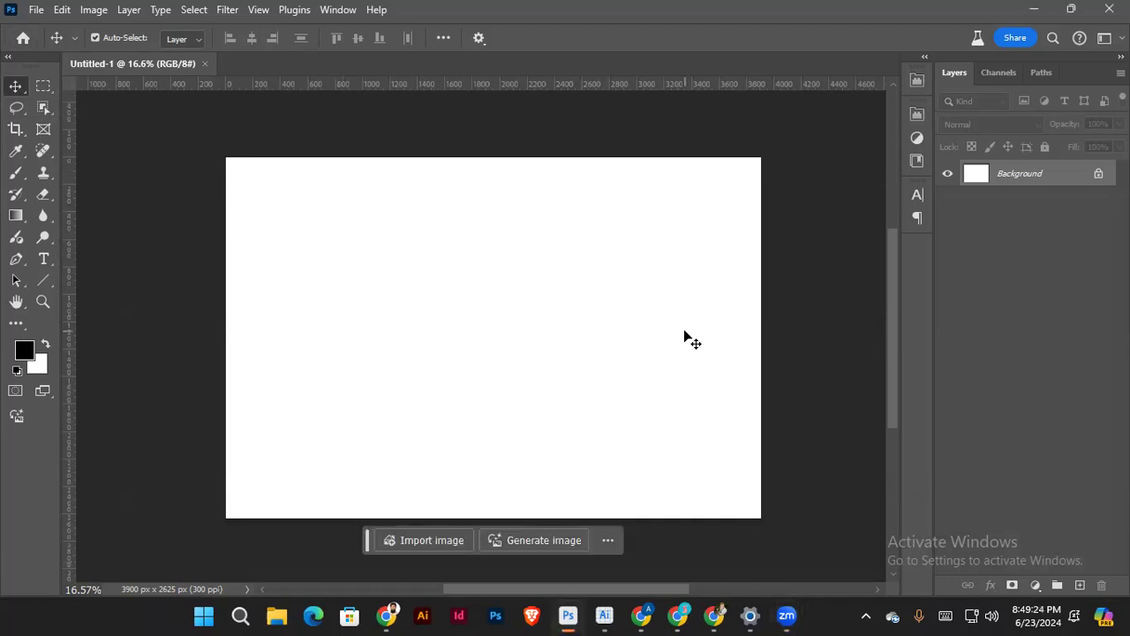